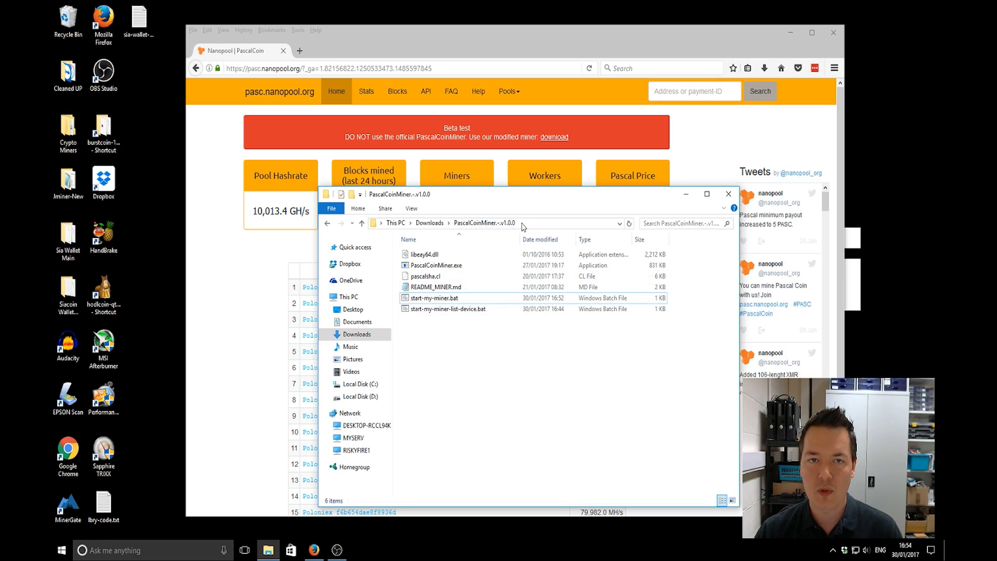
pyautogui.click(541, 39)
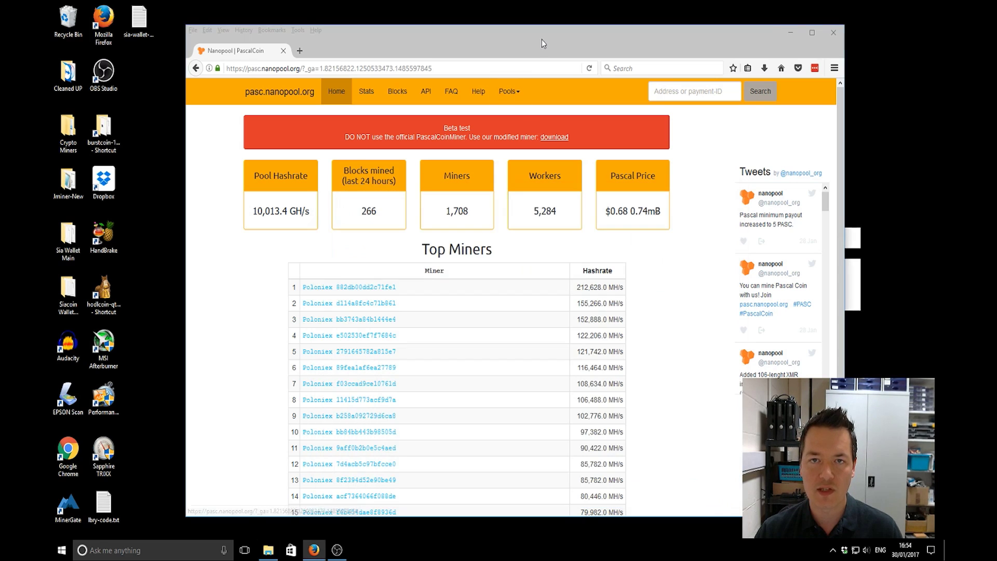
pyautogui.click(267, 552)
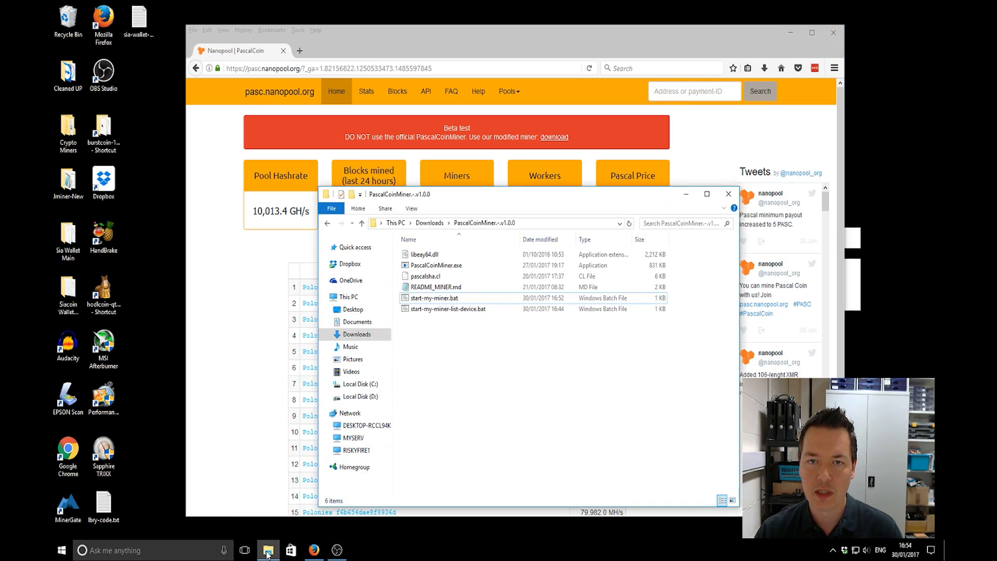
pyautogui.click(445, 300)
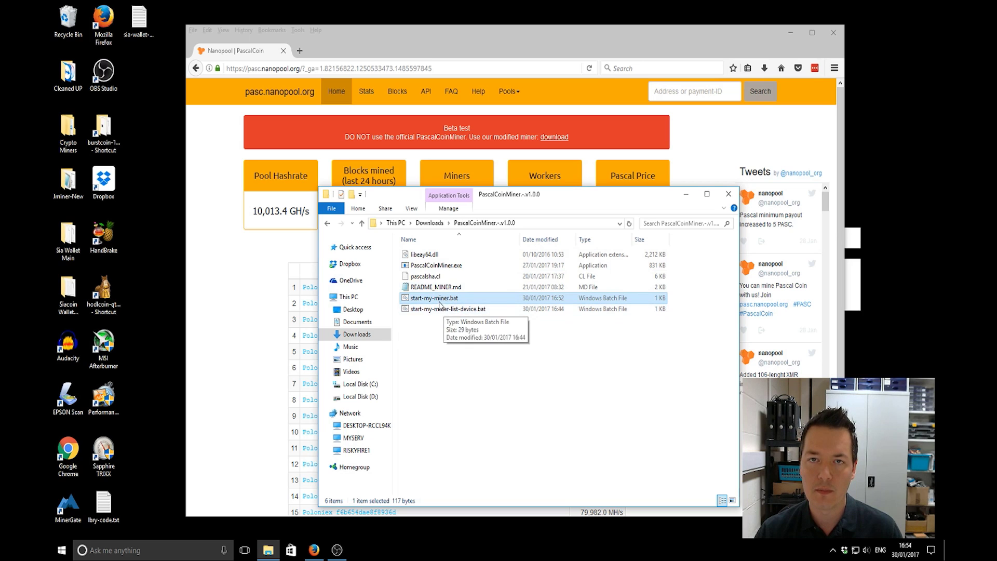
pyautogui.click(450, 325)
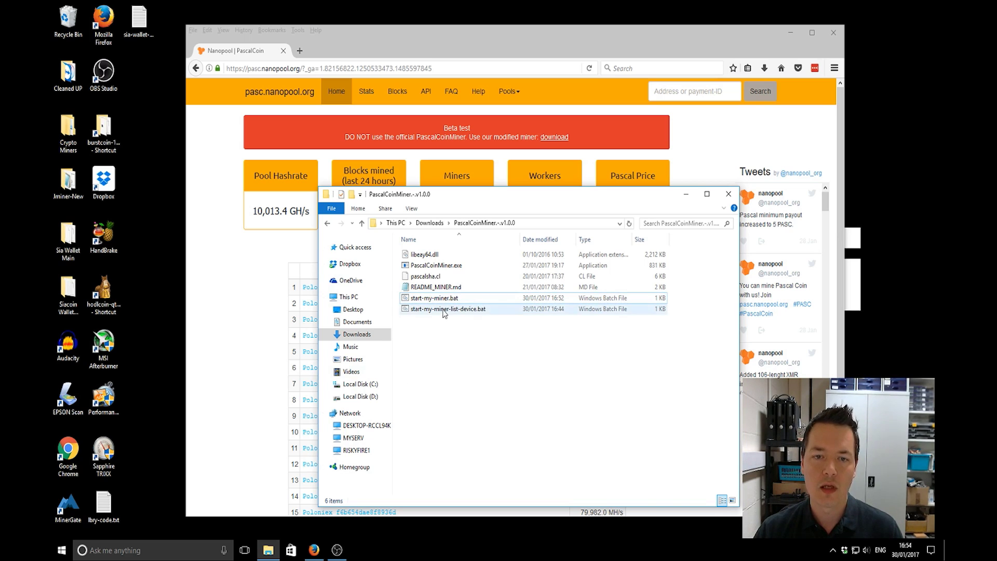
# Open start-my-miner-list-device.bat for editing to inspect its commands, and close it without changes
pyautogui.click(444, 309)
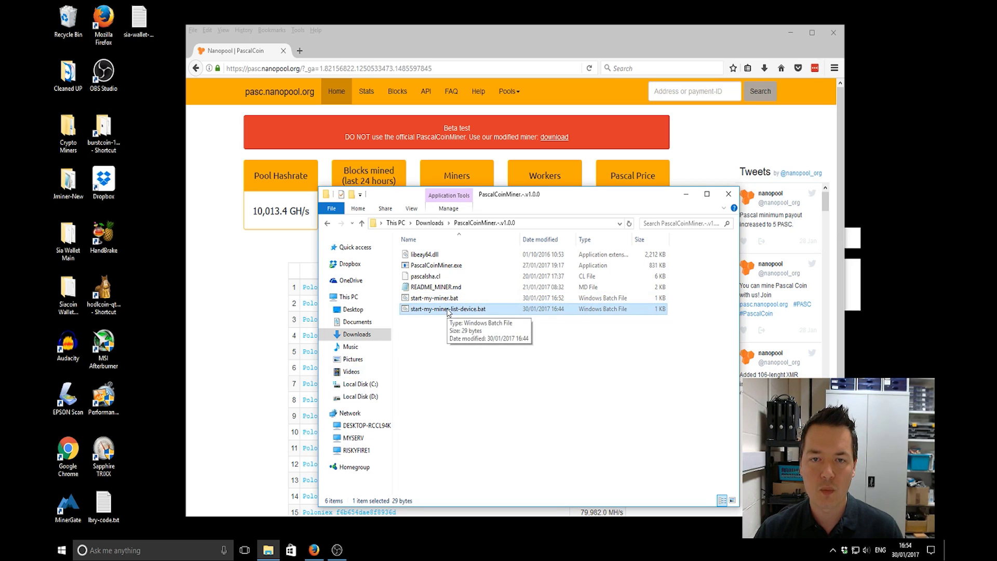
pyautogui.keyDown('ctrl'); pyautogui.click(442, 311); pyautogui.keyUp('ctrl')
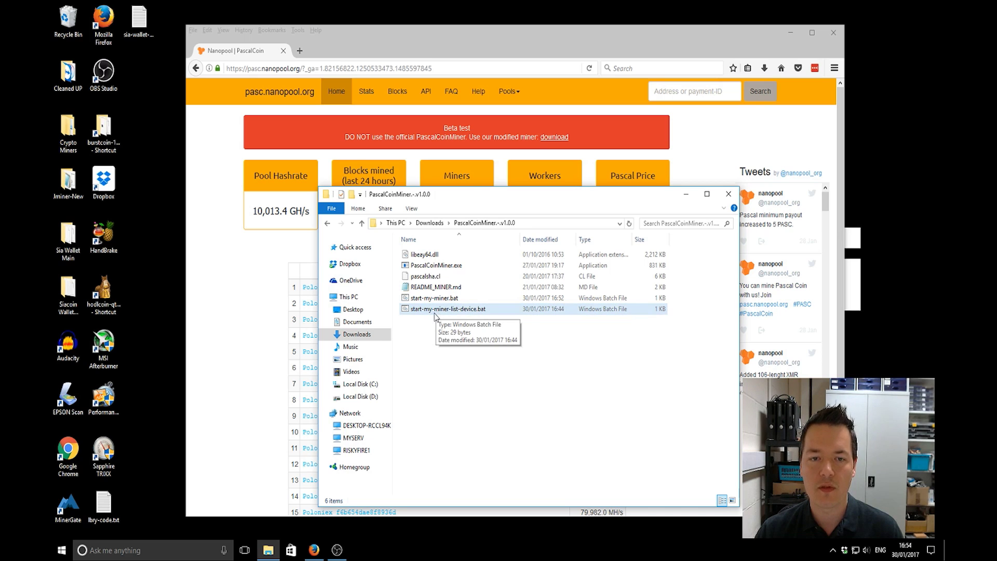
pyautogui.rightClick(457, 311)
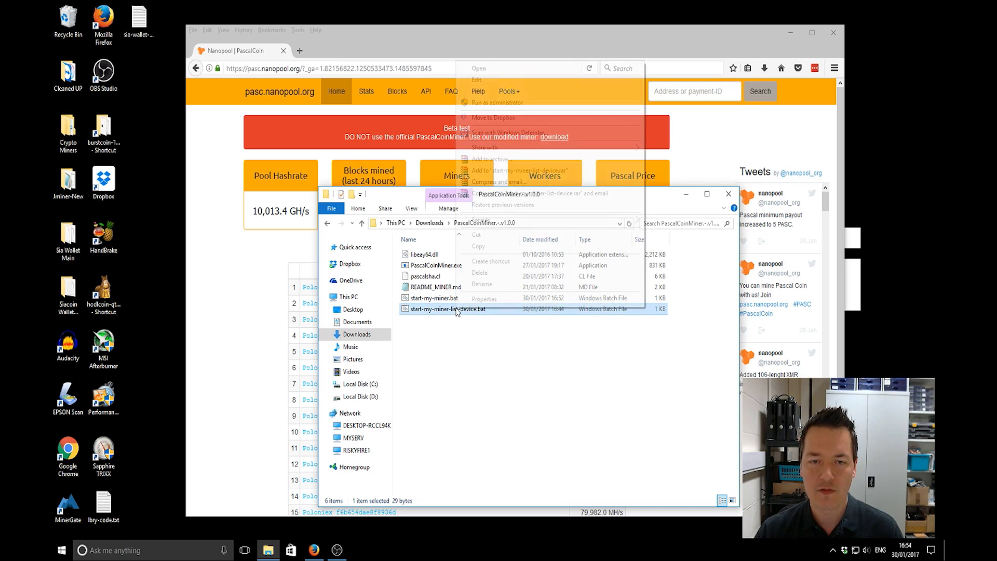
pyautogui.click(491, 81)
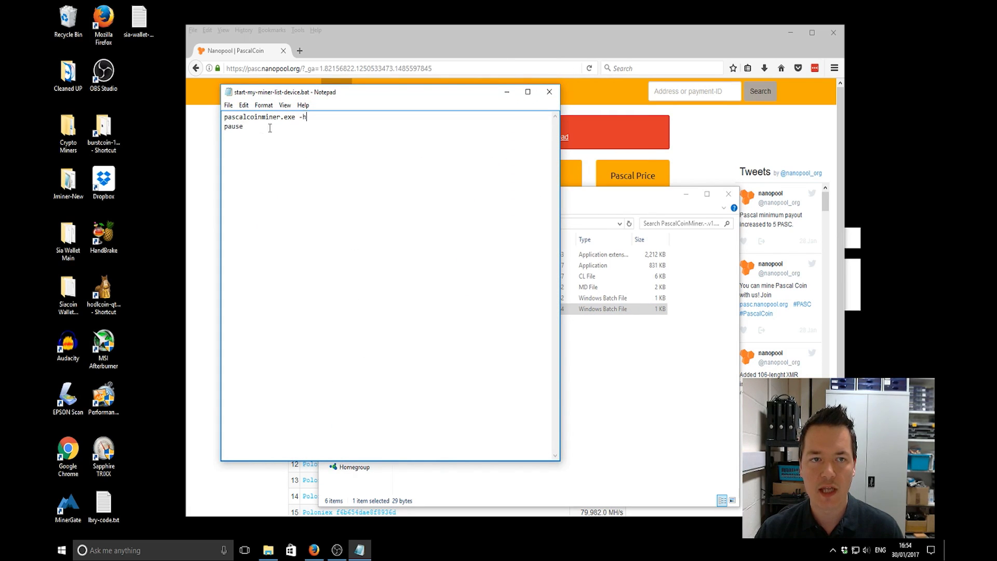
pyautogui.click(549, 92)
pyautogui.click(458, 351)
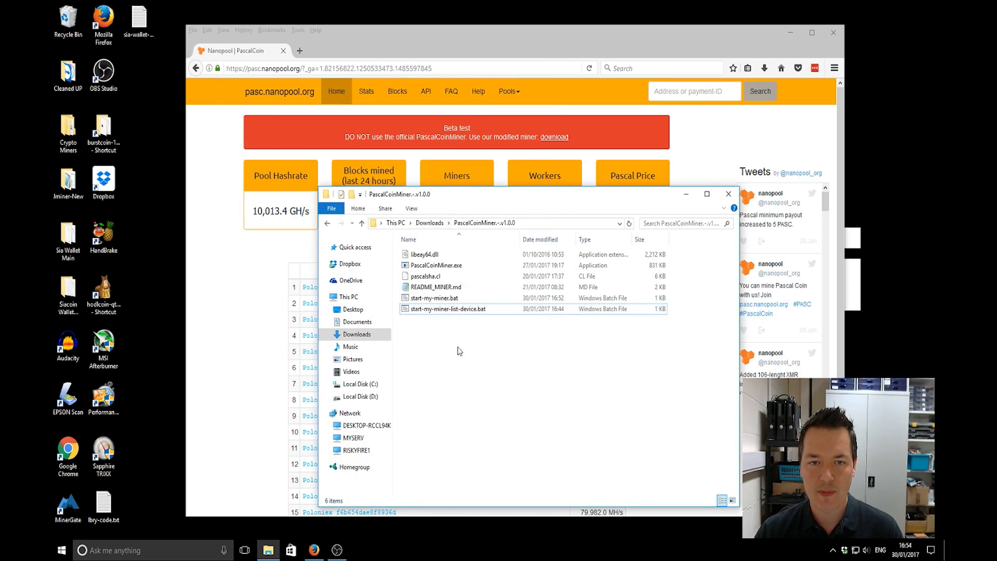
# Run start-my-miner-list-device.bat to check the available platforms and devices, and close the console window
pyautogui.doubleClick(456, 311)
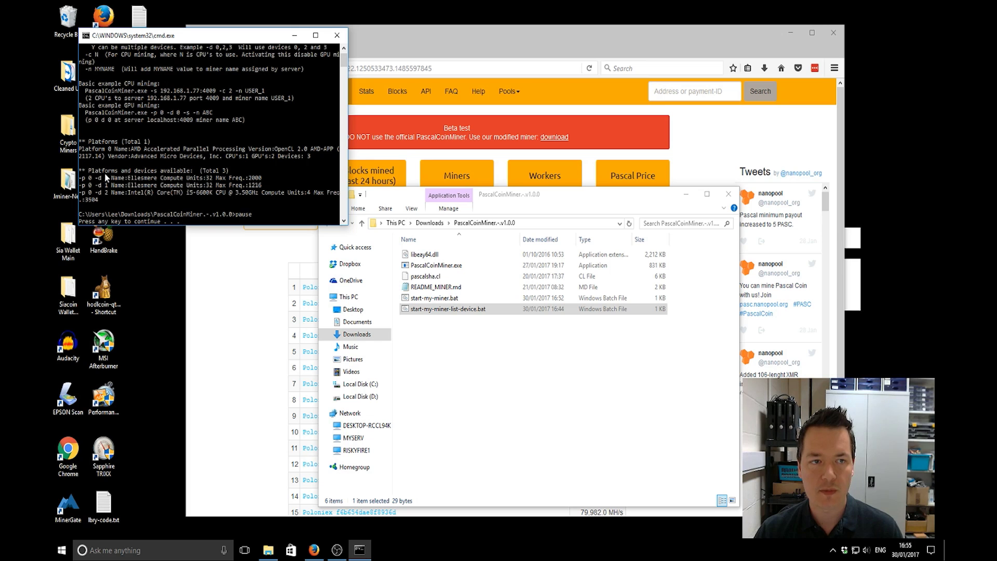
pyautogui.moveTo(196, 37); pyautogui.dragTo(313, 84)
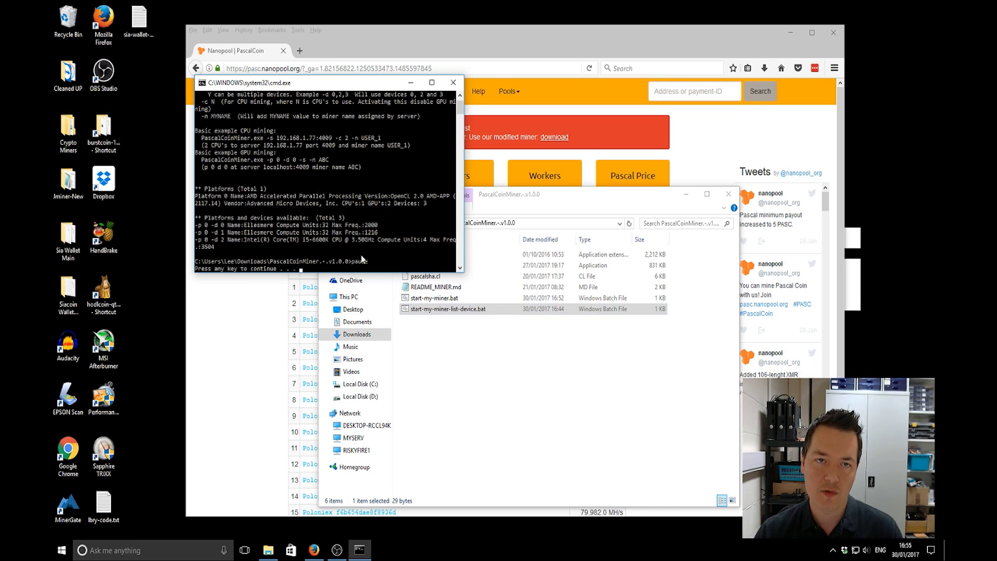
pyautogui.click(453, 83)
pyautogui.click(481, 350)
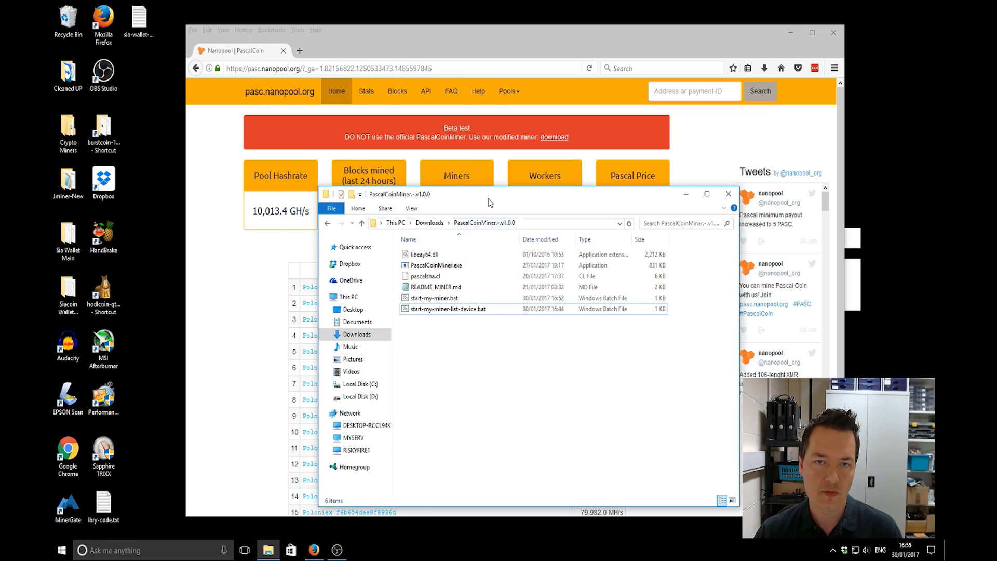
# Open start-my-miner.bat from the PascalCoinMiner folder for editing in Notepad
pyautogui.moveTo(490, 201); pyautogui.dragTo(493, 190)
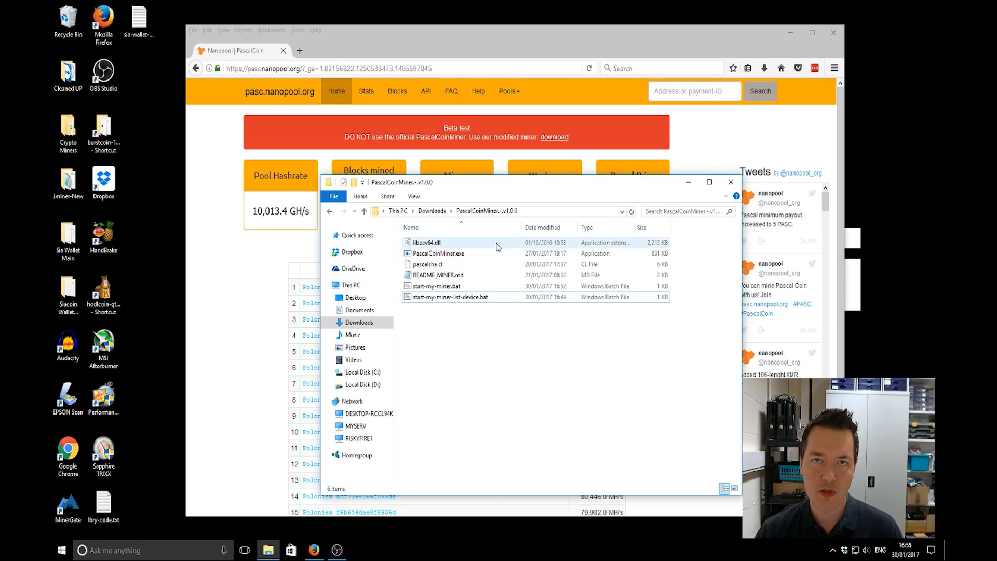
pyautogui.click(440, 288)
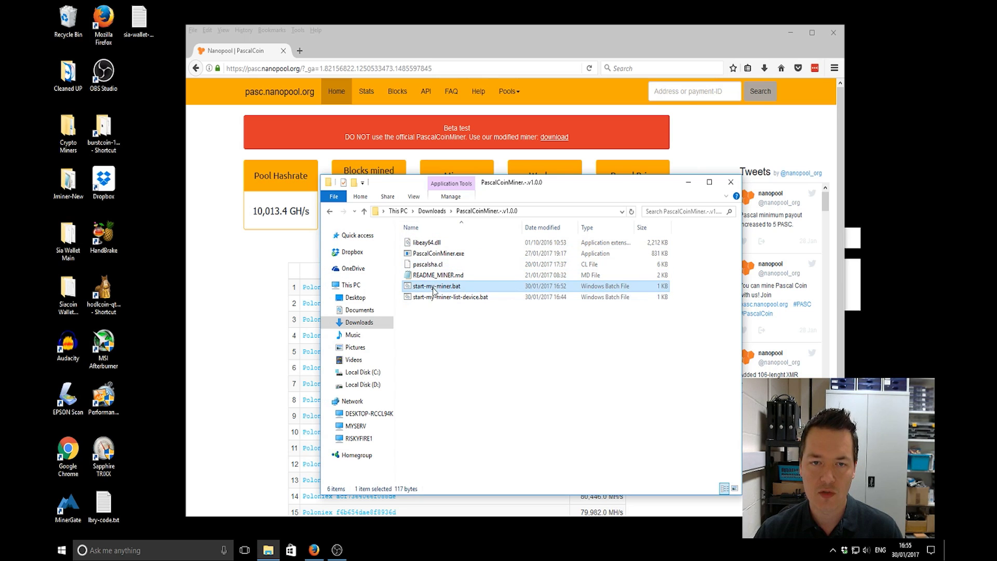
pyautogui.rightClick(448, 290)
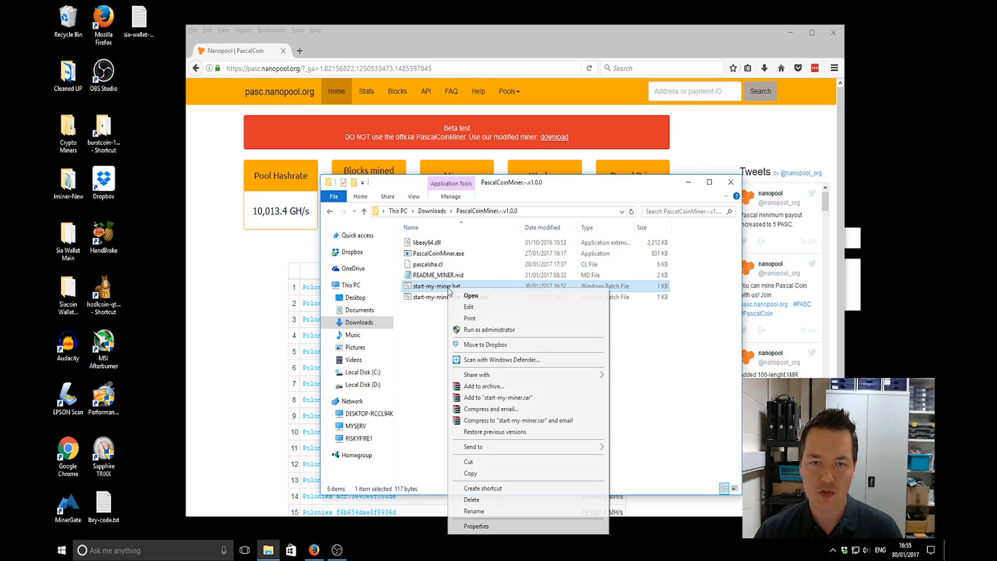
pyautogui.click(469, 308)
pyautogui.click(474, 220)
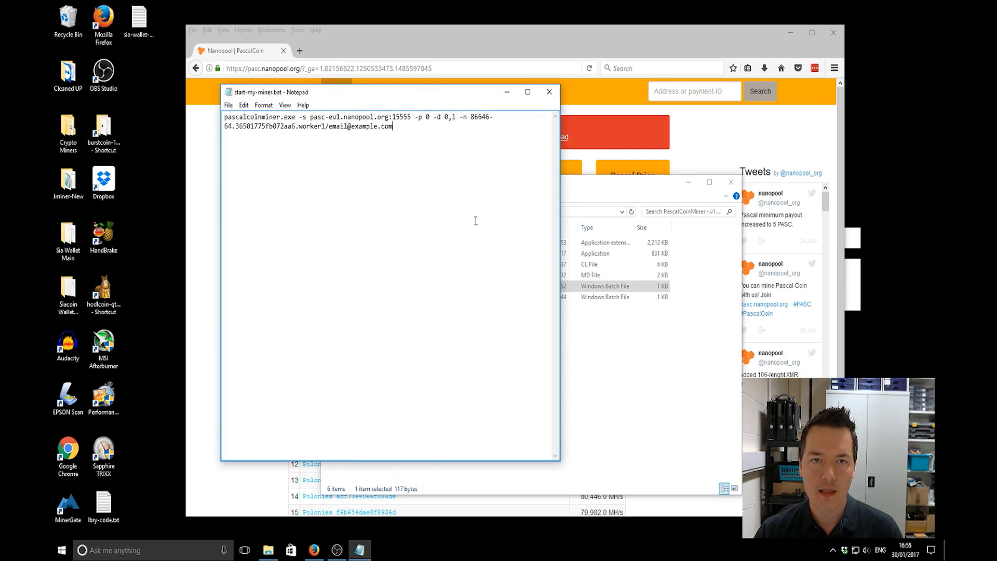
pyautogui.moveTo(435, 95); pyautogui.dragTo(472, 132)
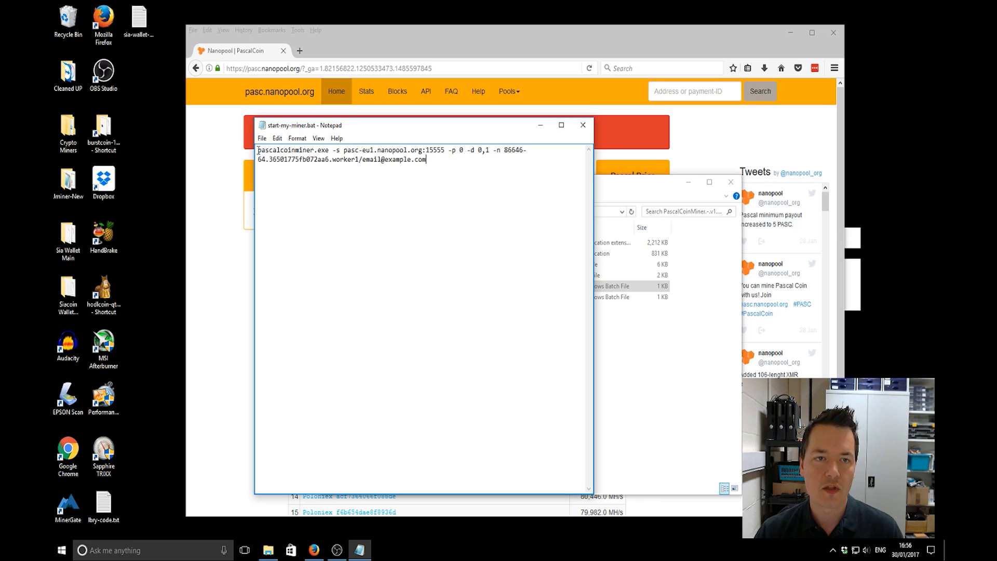
# Examine the miner executable, the -s pool server address and the -p and -d device parameters in the batch command
pyautogui.moveTo(258, 151); pyautogui.dragTo(327, 146)
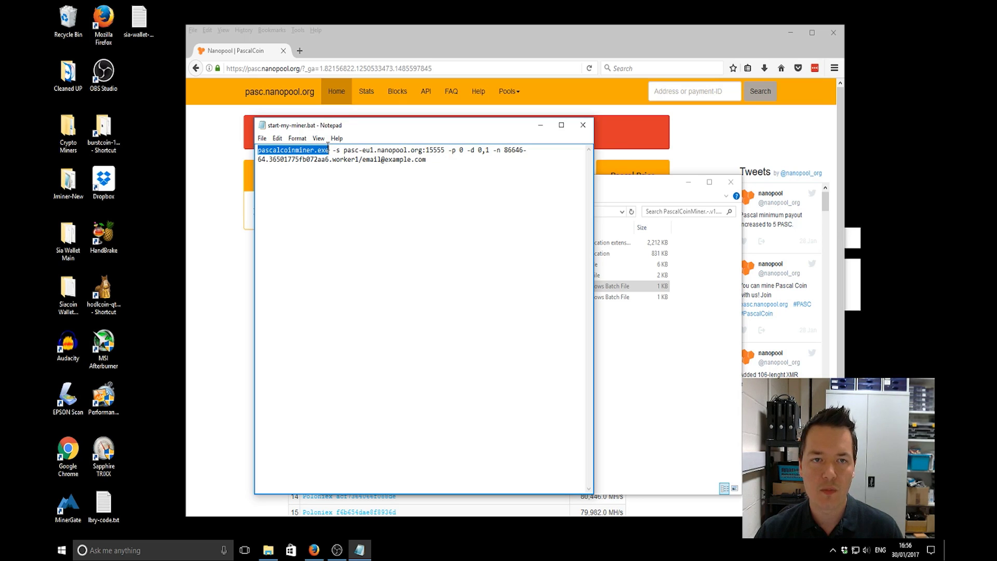
pyautogui.click(331, 150)
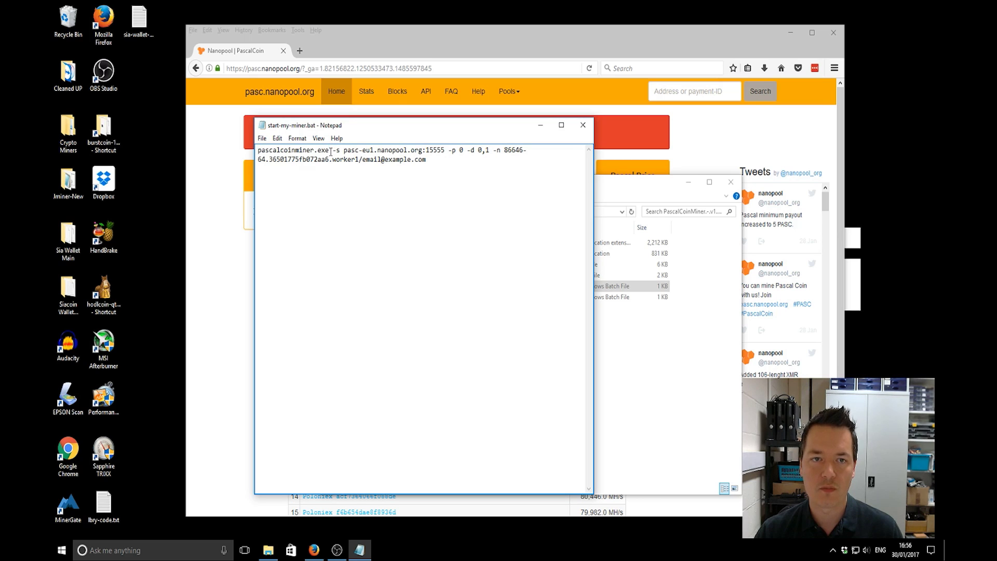
pyautogui.moveTo(332, 150); pyautogui.dragTo(340, 151)
pyautogui.click(343, 150)
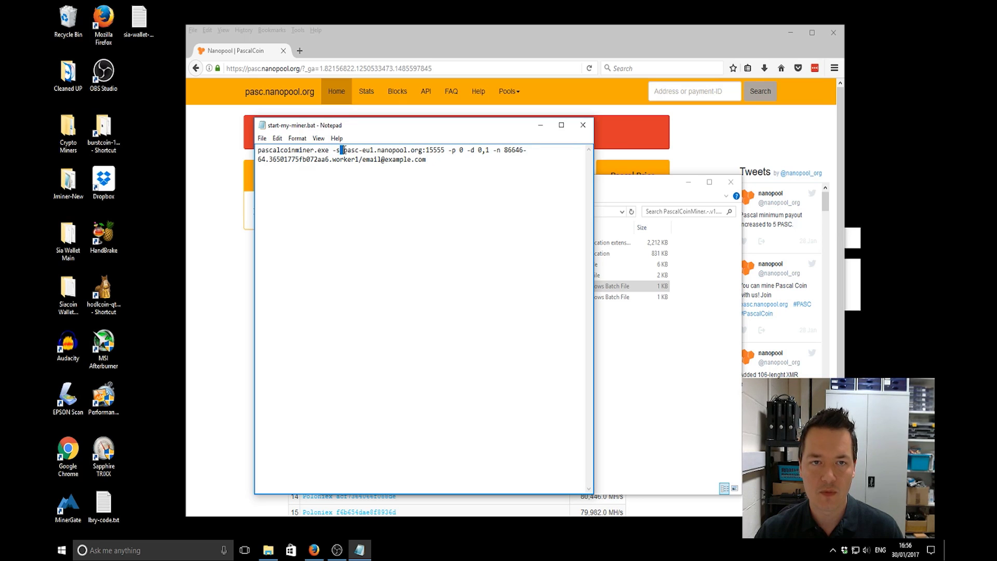
pyautogui.doubleClick(377, 148)
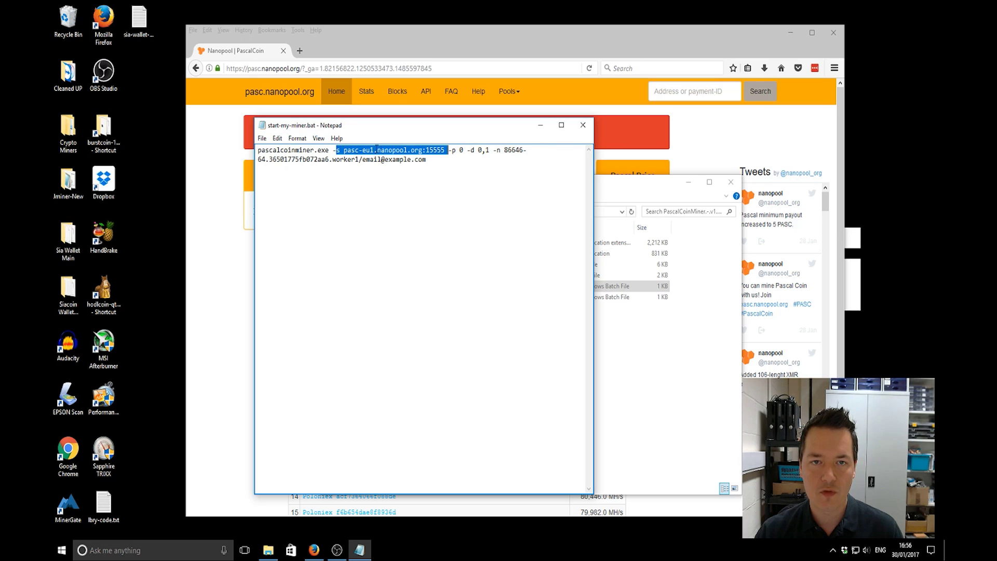
pyautogui.click(448, 150)
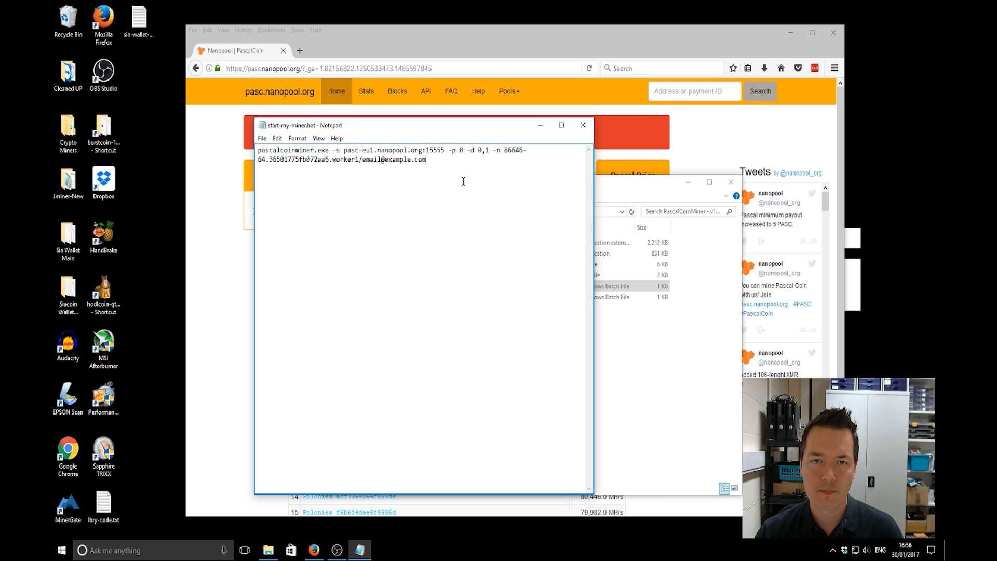
pyautogui.moveTo(448, 150); pyautogui.dragTo(493, 150)
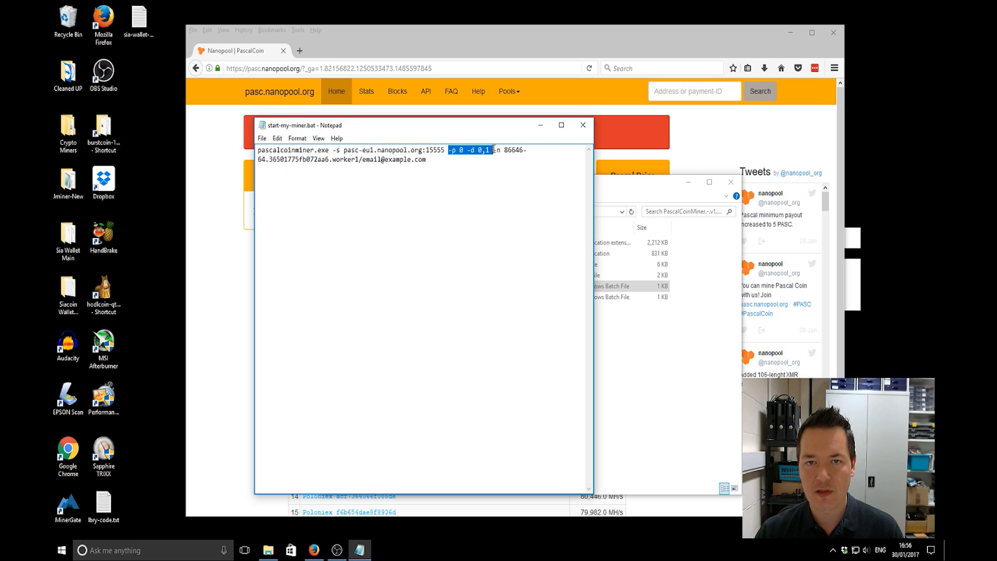
pyautogui.press('Left')
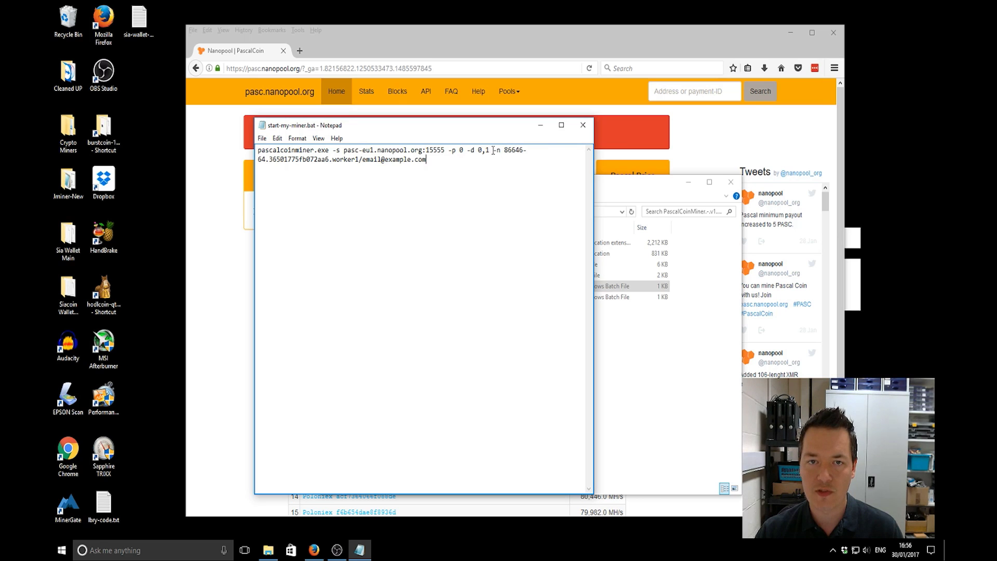
# Examine the -n parameter with its account number, payment ID, worker name and e-mail parts
pyautogui.moveTo(492, 151); pyautogui.dragTo(266, 162)
pyautogui.click(515, 150)
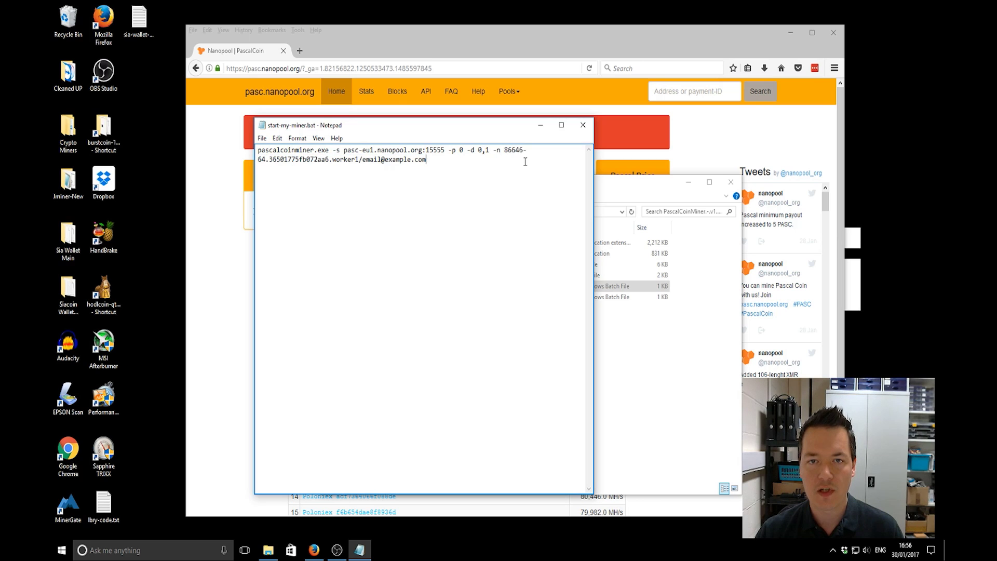
pyautogui.moveTo(502, 150); pyautogui.dragTo(360, 159)
pyautogui.click(269, 161)
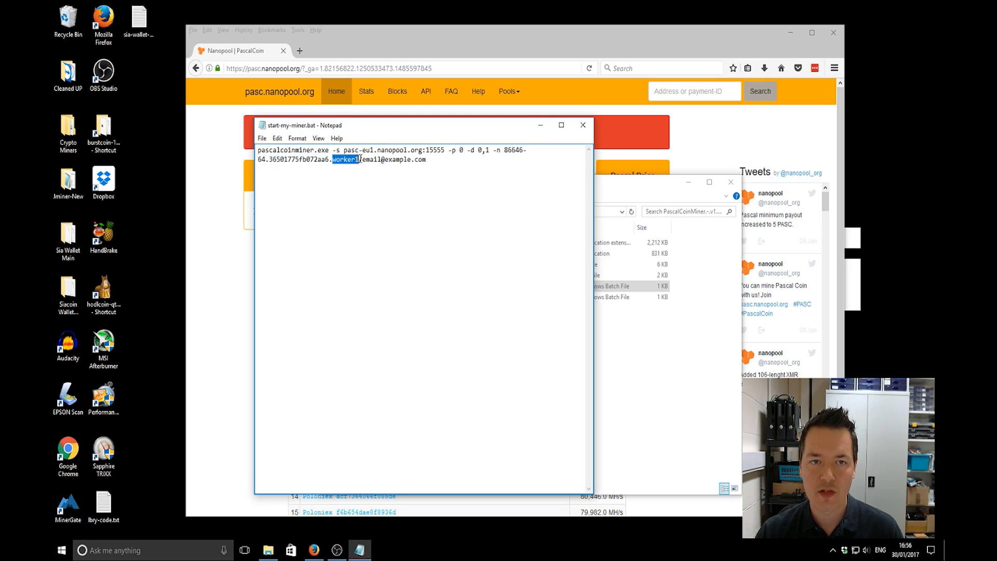
pyautogui.click(429, 160)
pyautogui.moveTo(491, 151); pyautogui.dragTo(466, 167)
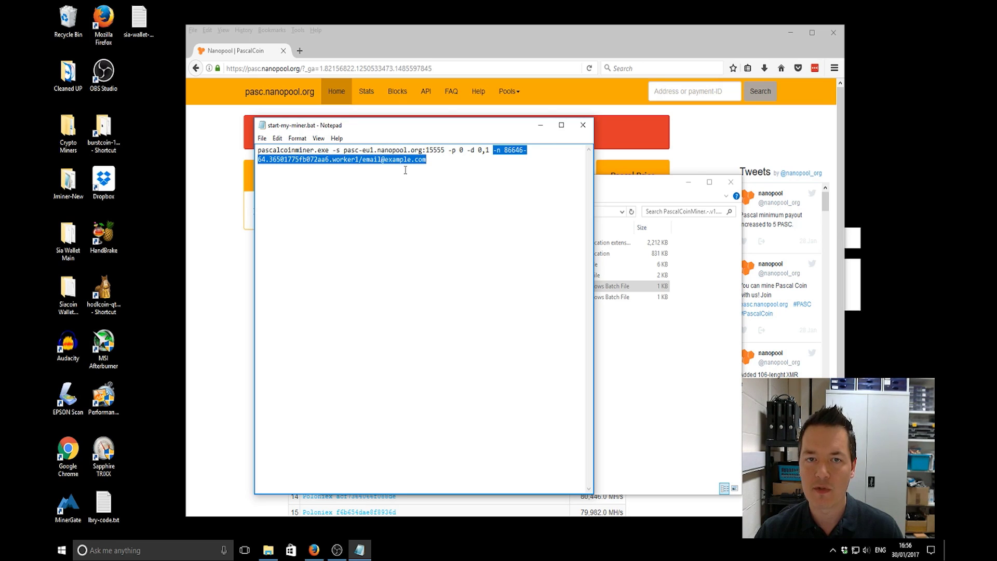
pyautogui.click(439, 159)
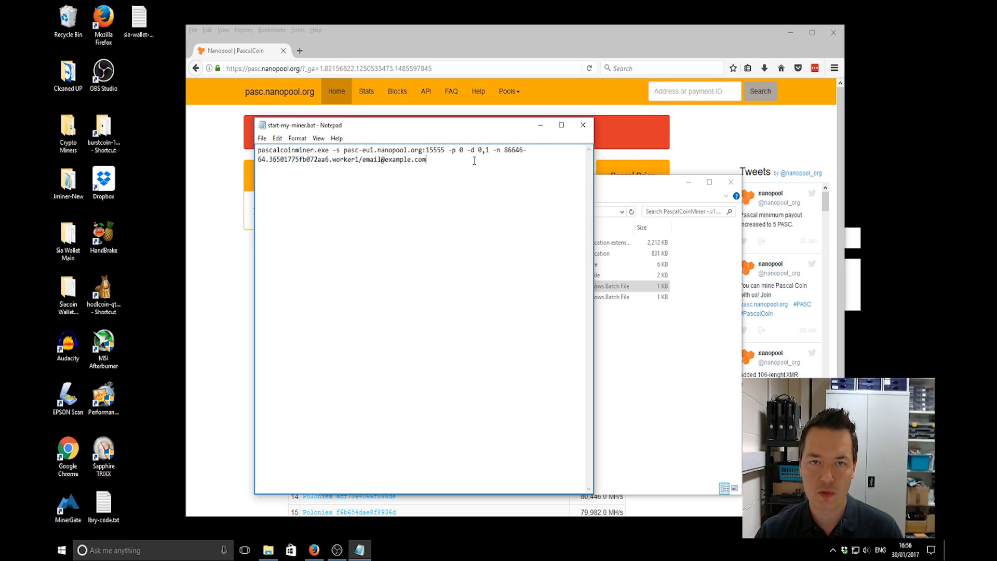
pyautogui.moveTo(502, 150); pyautogui.dragTo(500, 159)
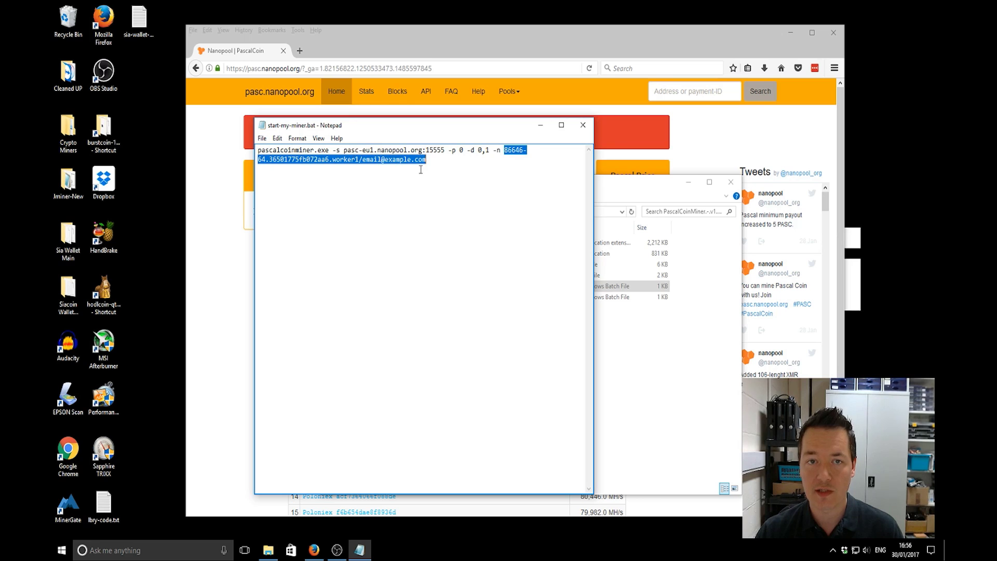
pyautogui.moveTo(427, 160); pyautogui.dragTo(436, 150)
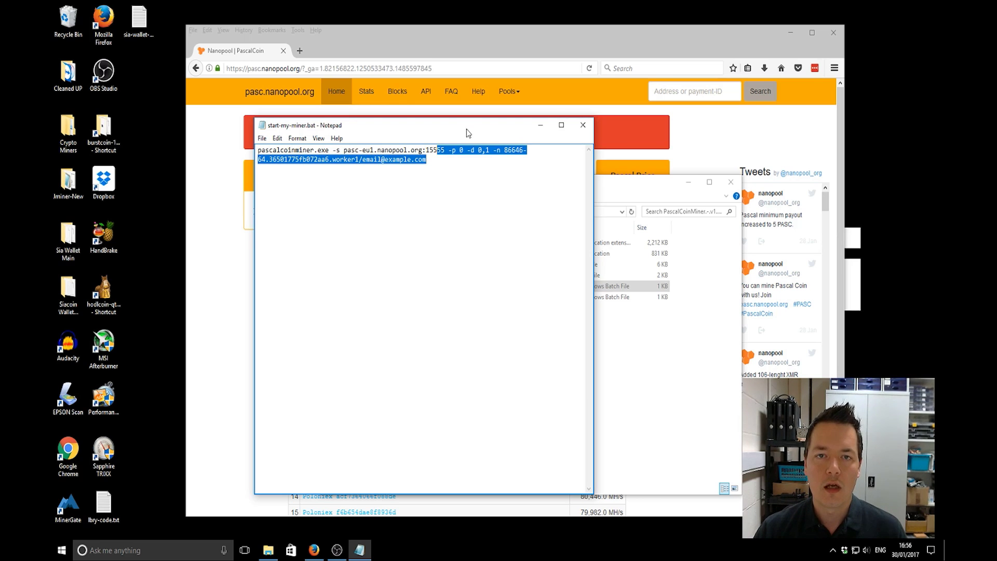
# Add device 2 to the -d parameter in start-my-miner.bat so that it reads 0,1,2
pyautogui.click(468, 162)
pyautogui.moveTo(447, 153); pyautogui.dragTo(490, 150)
pyautogui.click(490, 150)
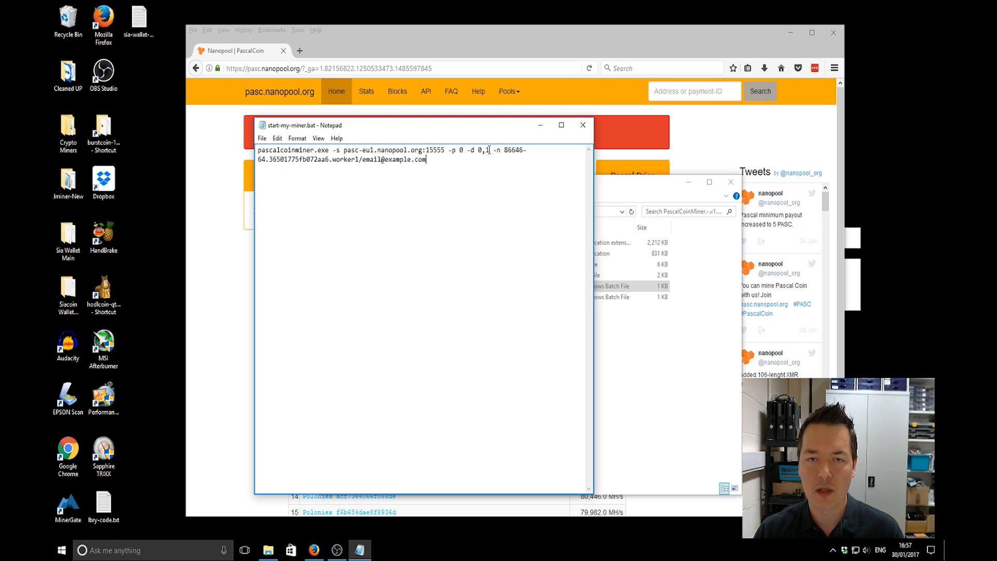
pyautogui.click(489, 150)
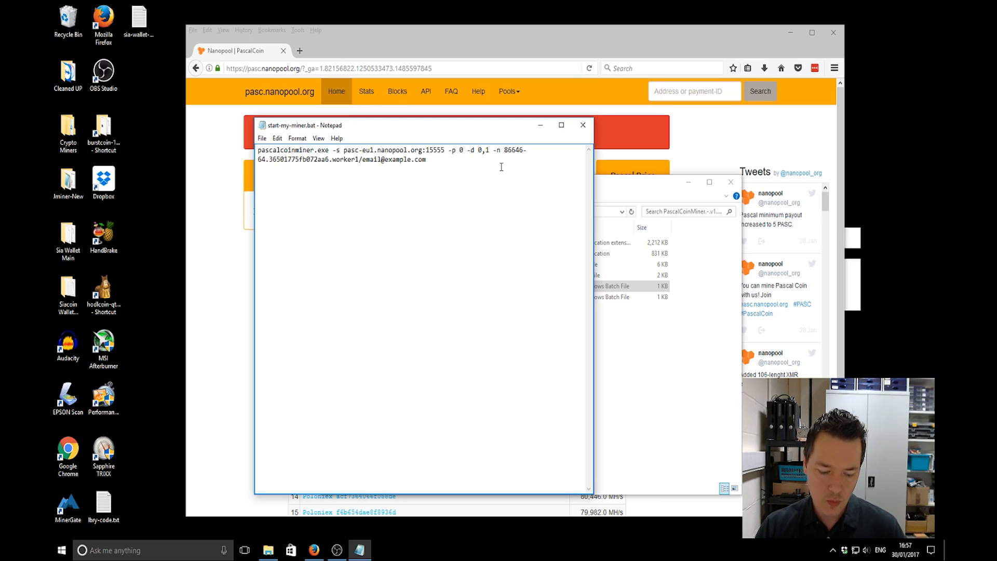
pyautogui.write(',')
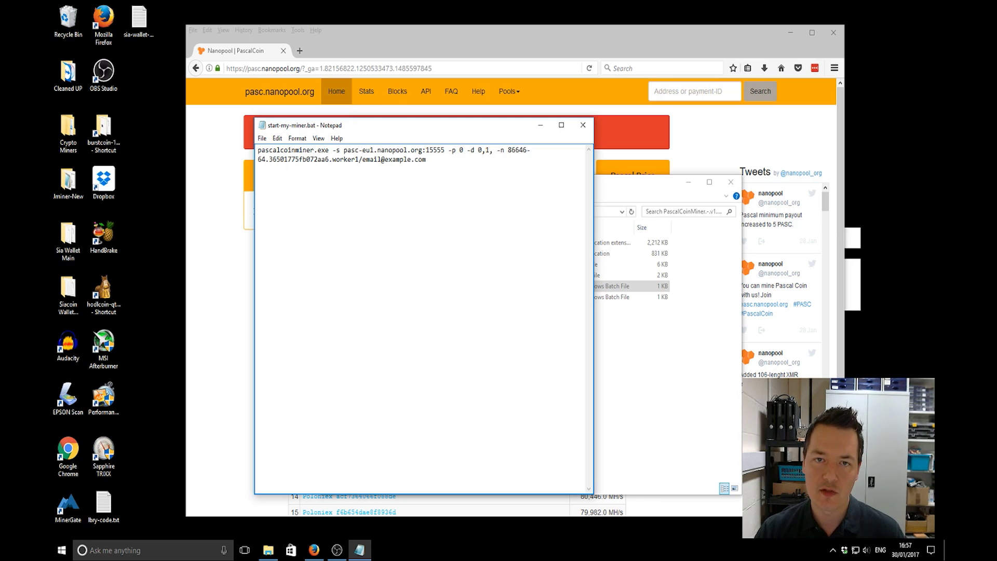
pyautogui.write('2')
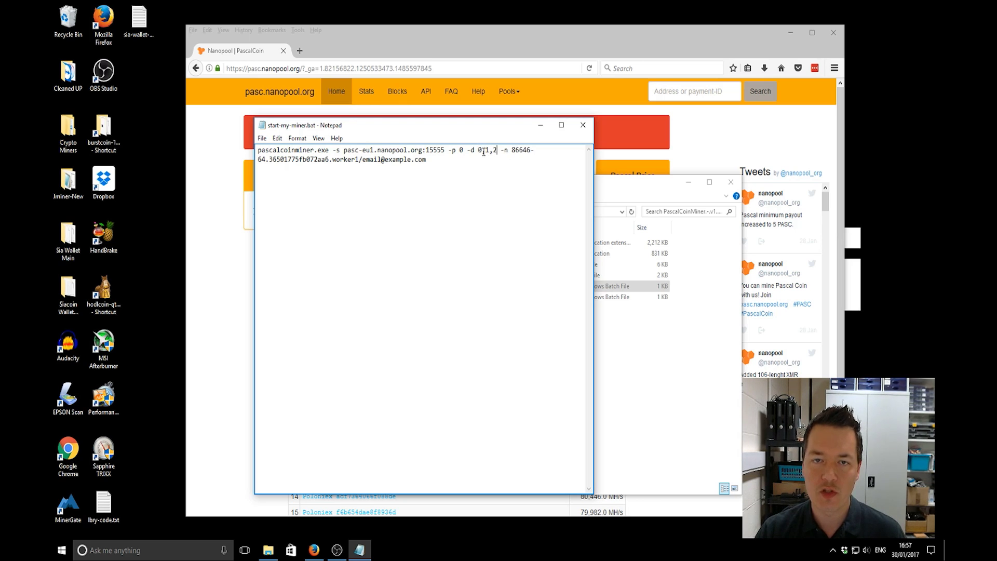
pyautogui.moveTo(491, 150); pyautogui.dragTo(500, 151)
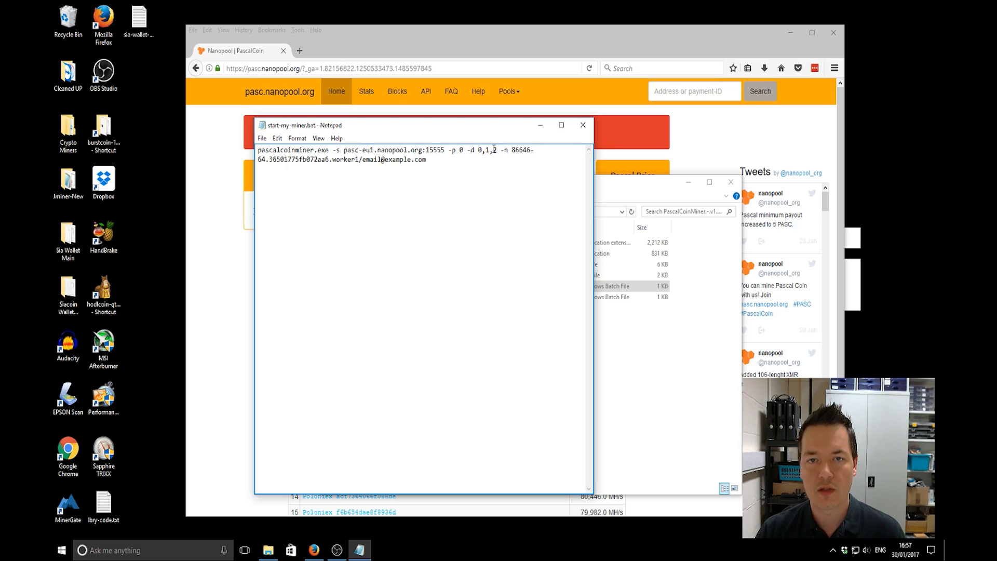
# Save the edited start-my-miner.bat and close it
pyautogui.click(496, 157)
pyautogui.click(261, 138)
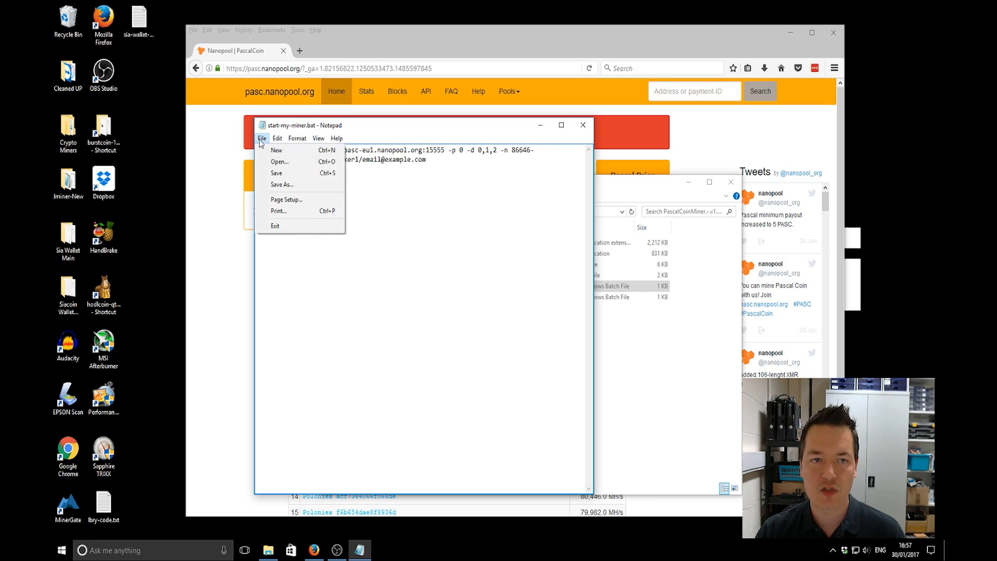
pyautogui.click(281, 172)
pyautogui.click(583, 125)
pyautogui.click(473, 330)
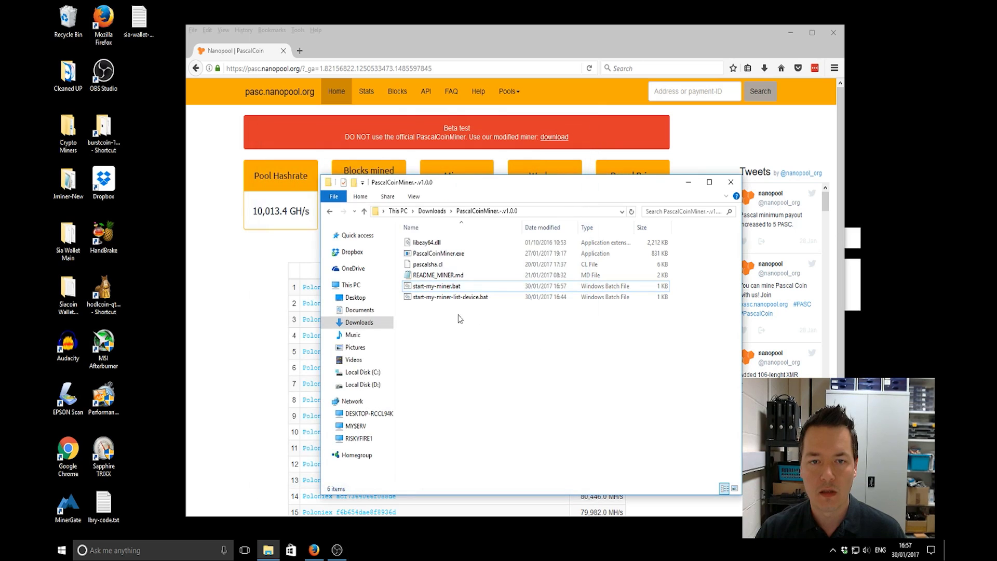
# Run start-my-miner.bat to check the connection and each device's mining status, and stop the miner
pyautogui.doubleClick(437, 288)
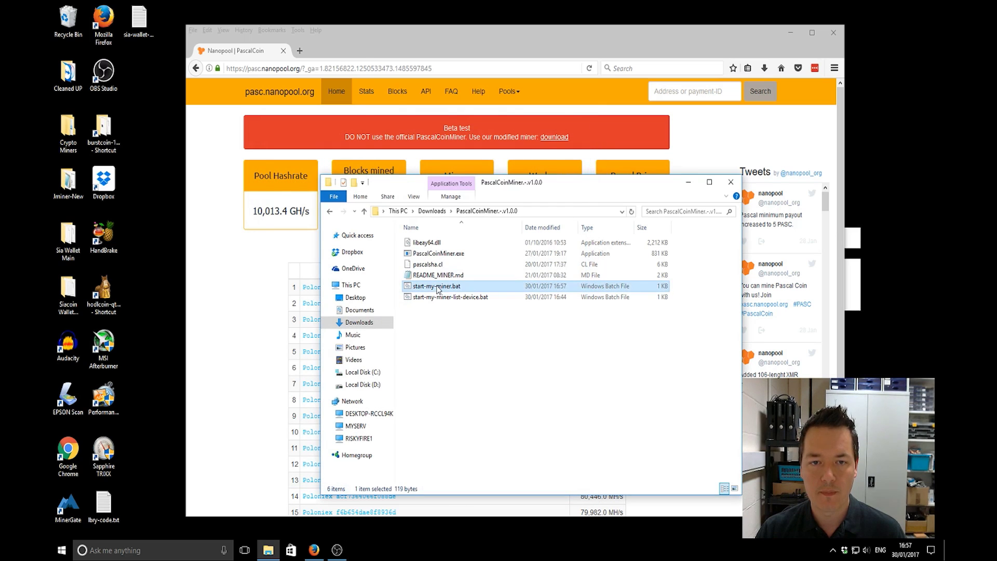
pyautogui.moveTo(251, 50); pyautogui.dragTo(350, 125)
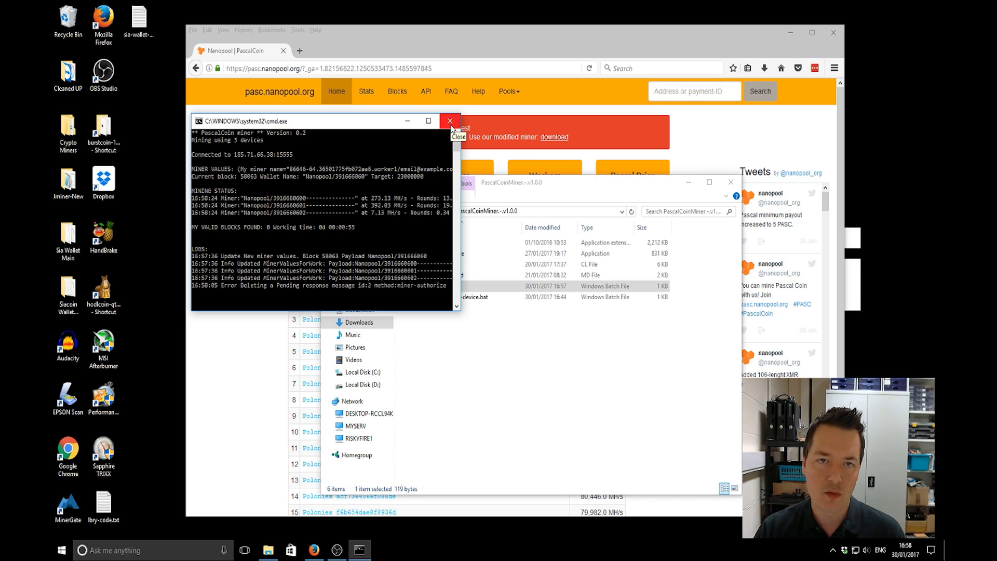
pyautogui.click(450, 123)
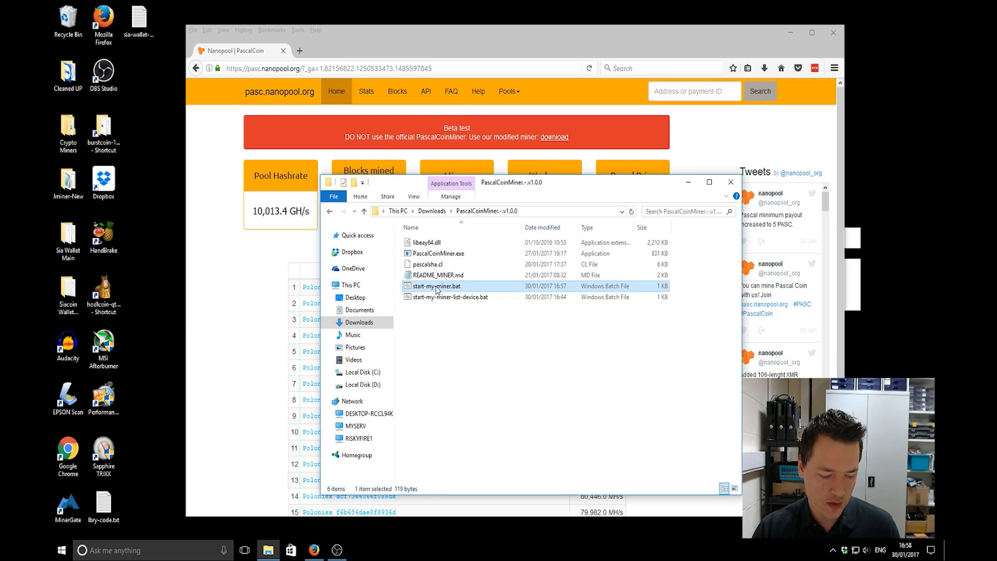
# Duplicate start-my-miner.bat in the same folder and rename the copy as start-my-miner-cpu-only.bat
pyautogui.click(444, 333)
pyautogui.hotkey('ctrl', 'v')
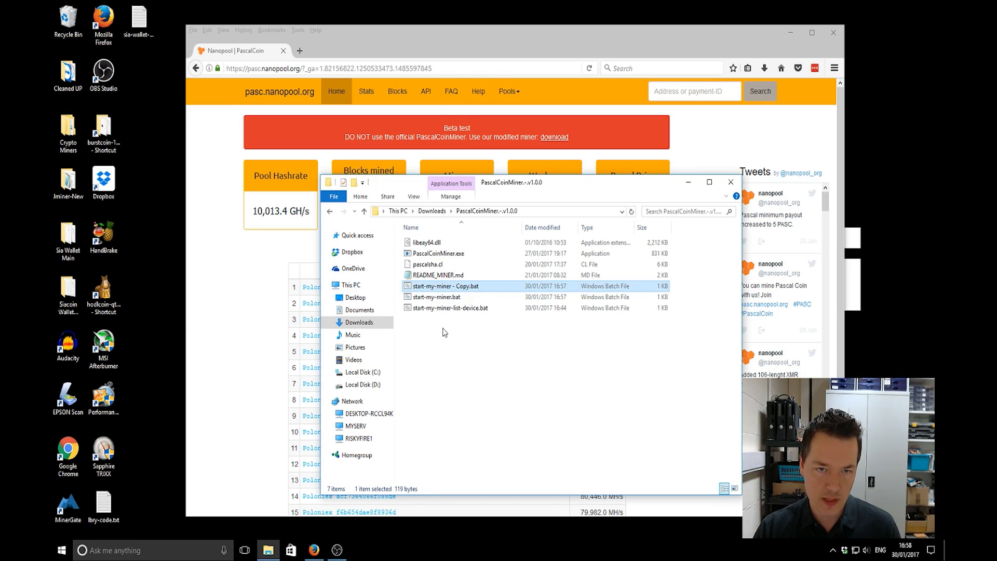
pyautogui.click(464, 290)
pyautogui.click(466, 286)
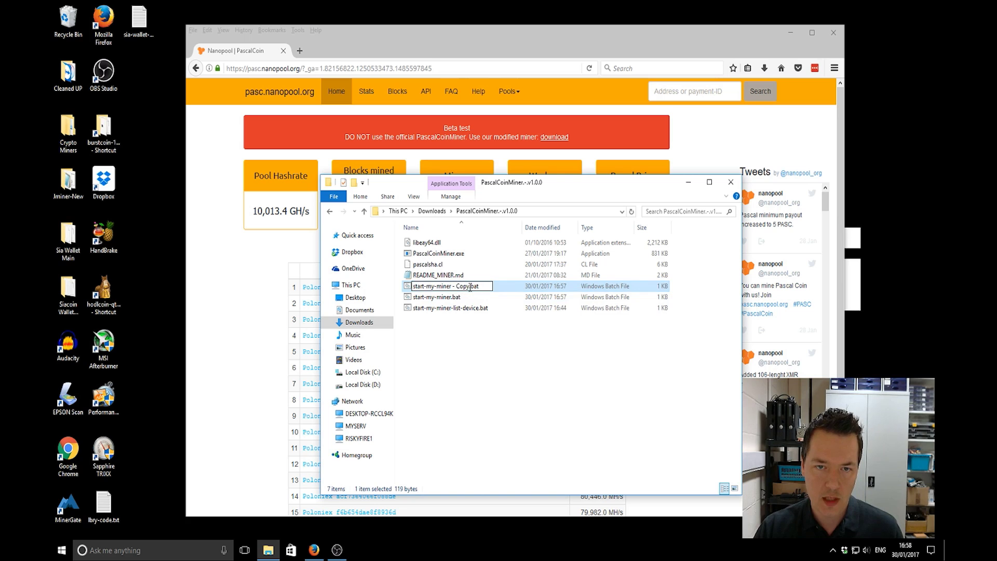
pyautogui.press('BackSpace')
pyautogui.press('BackSpace')
pyautogui.press('BackSpace')
pyautogui.press('BackSpace')
pyautogui.press('BackSpace')
pyautogui.press('BackSpace')
pyautogui.press('BackSpace')
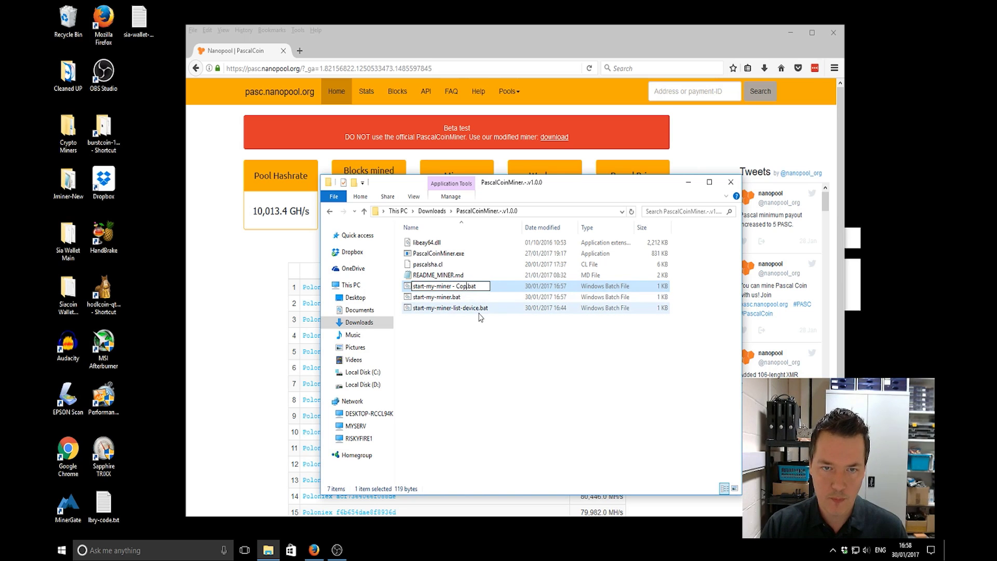
pyautogui.write('-cpu-')
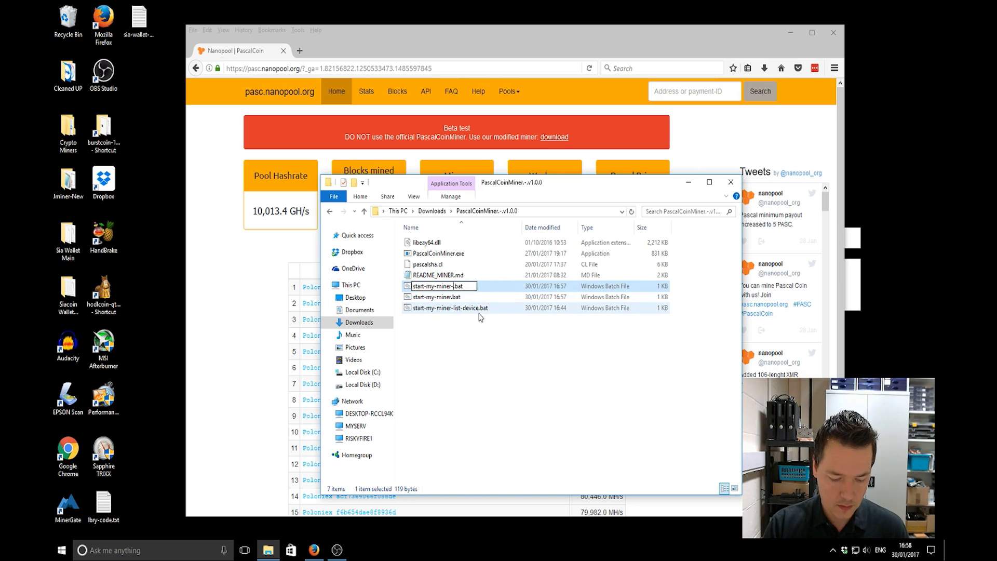
pyautogui.write('only')
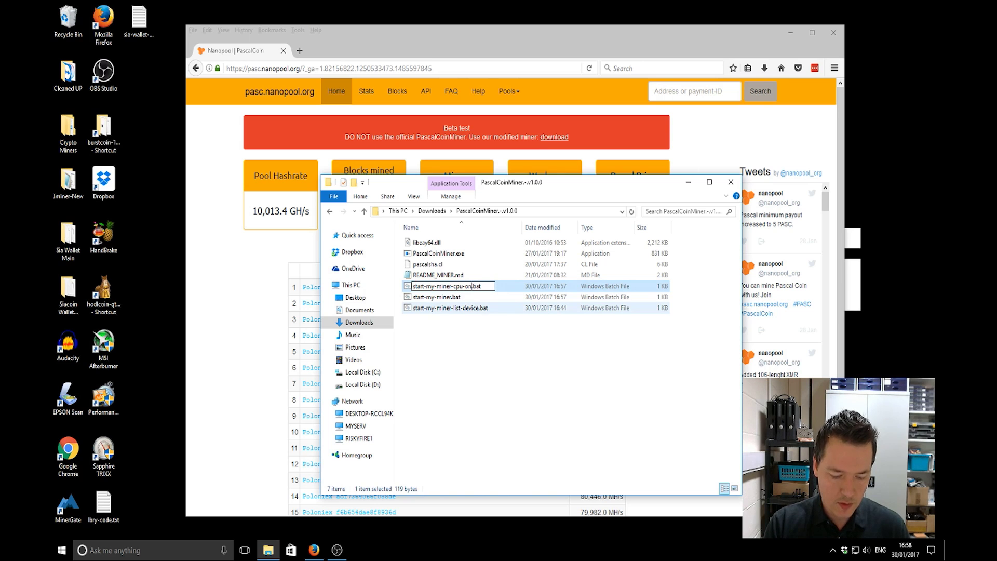
pyautogui.press('Return')
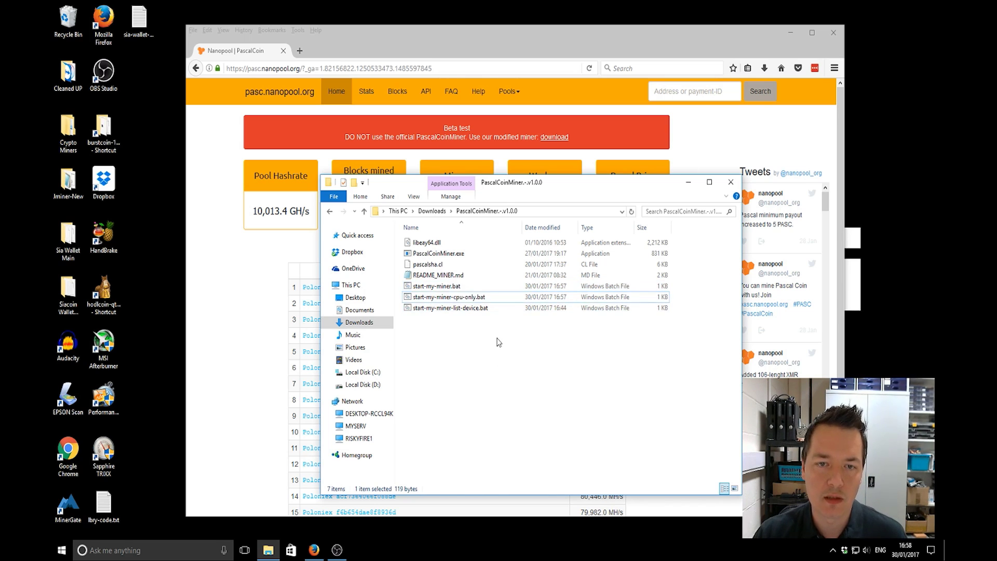
# Open start-my-miner-cpu-only.bat for editing and replace the parameters -p 0 -d 0,1,2 with -c 3
pyautogui.rightClick(470, 299)
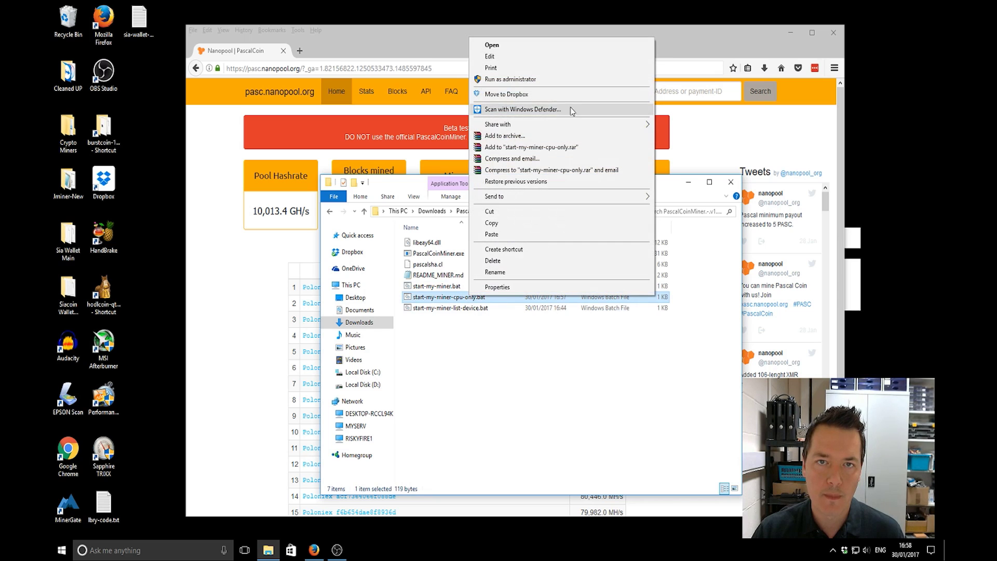
pyautogui.click(489, 56)
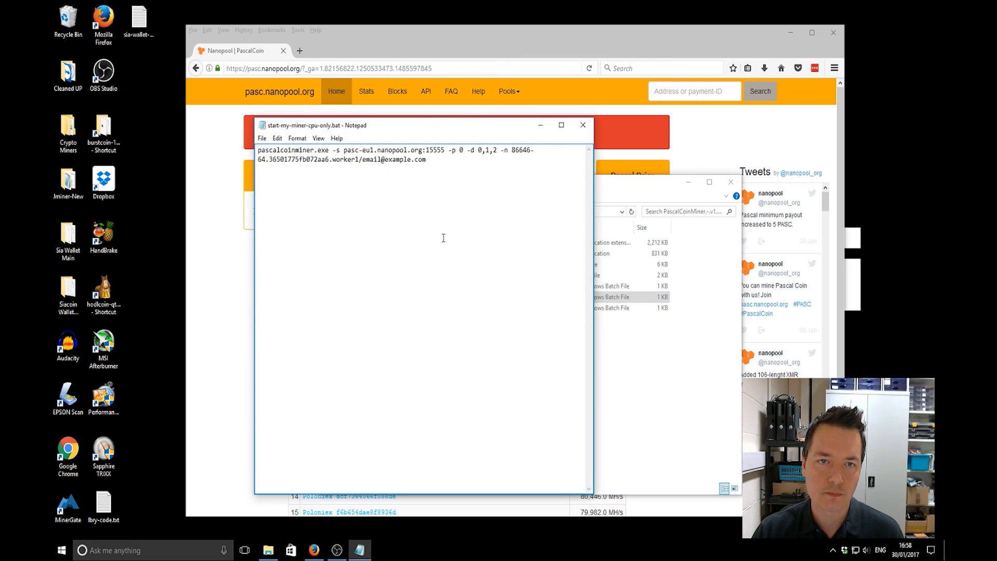
pyautogui.moveTo(432, 130); pyautogui.dragTo(460, 135)
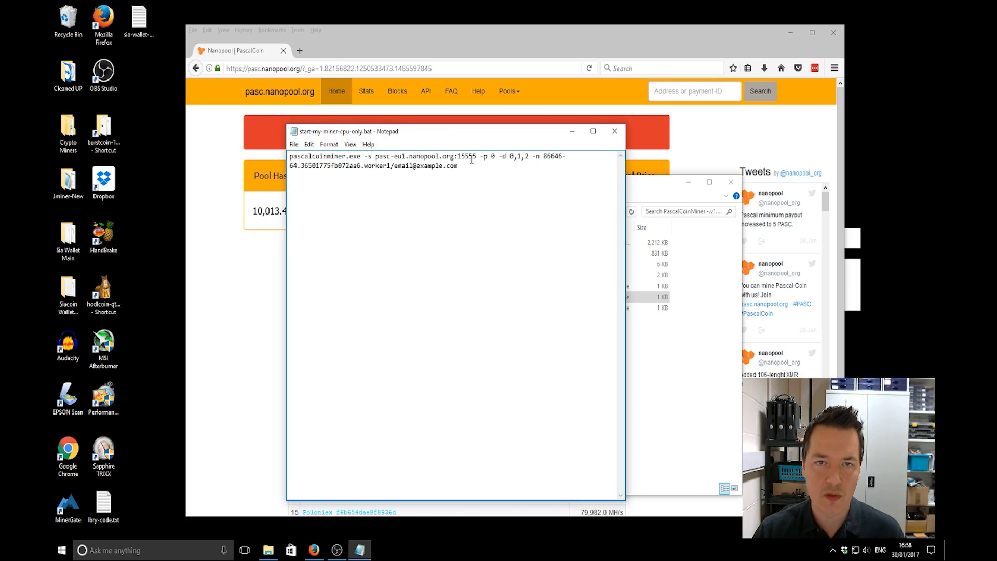
pyautogui.click(467, 163)
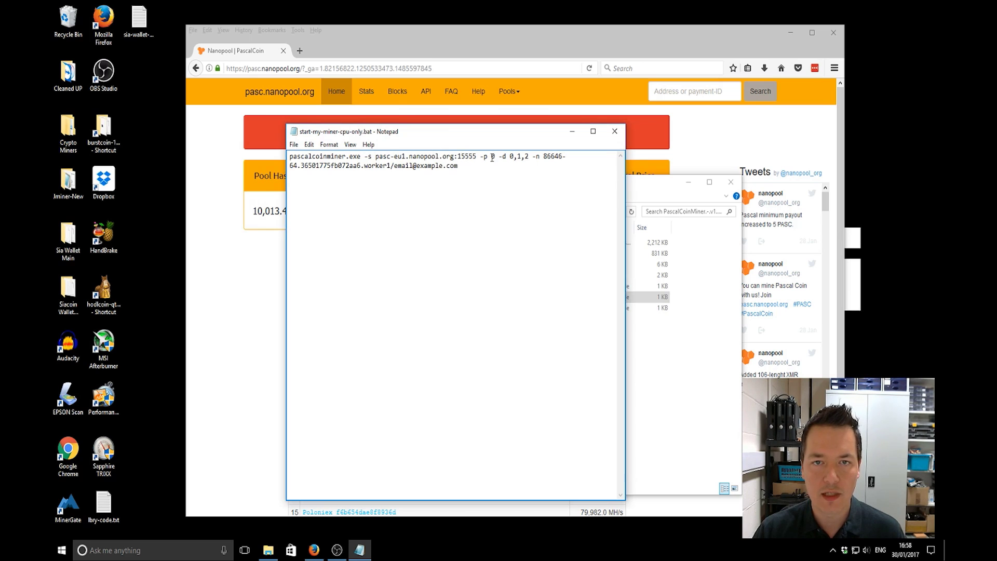
pyautogui.moveTo(480, 156); pyautogui.dragTo(531, 156)
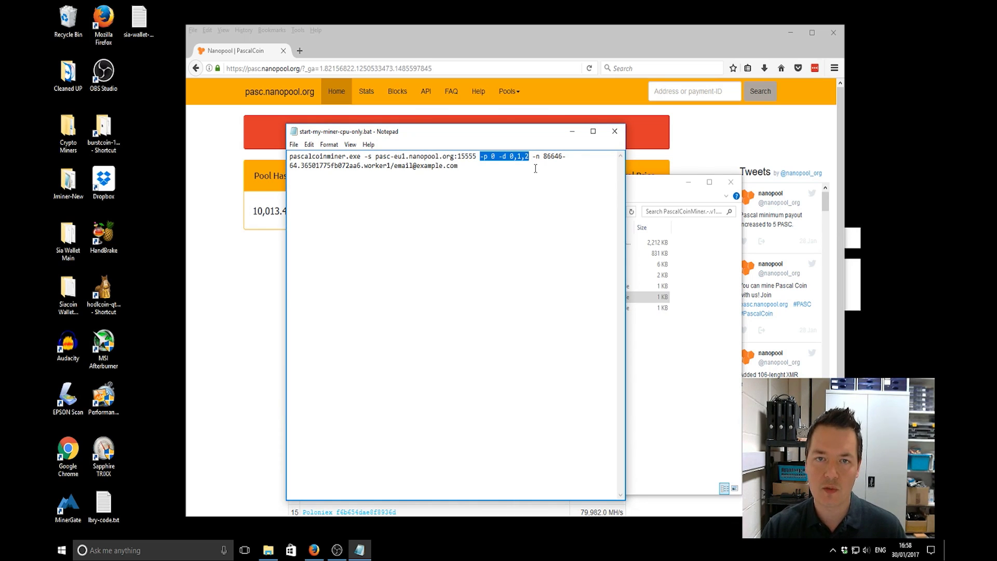
pyautogui.press('Delete')
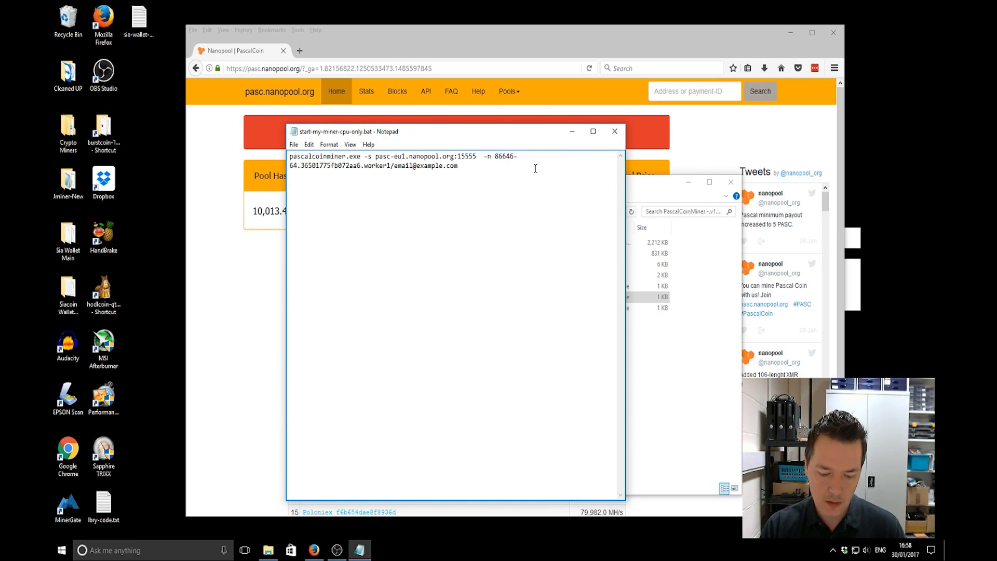
pyautogui.write('-')
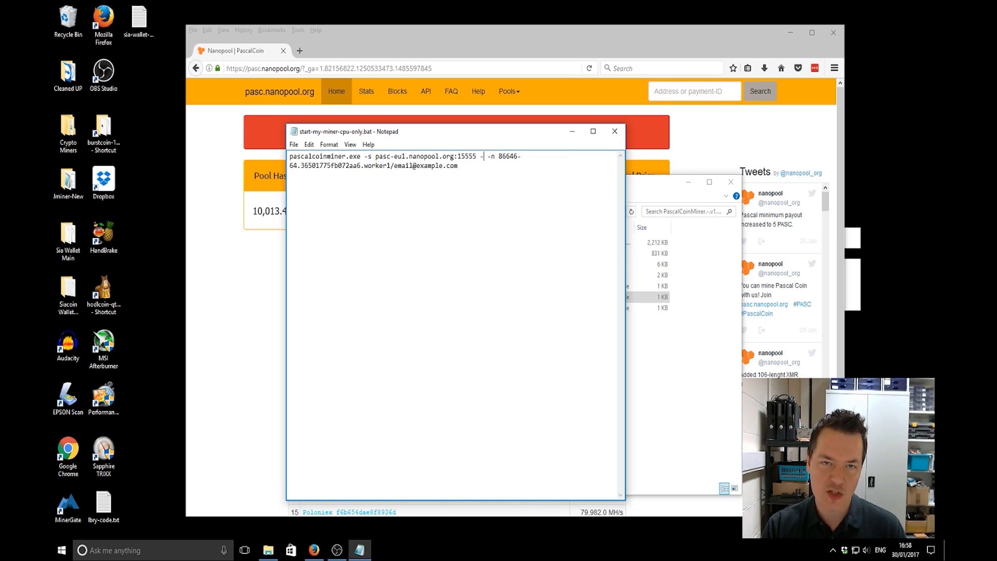
pyautogui.write('c')
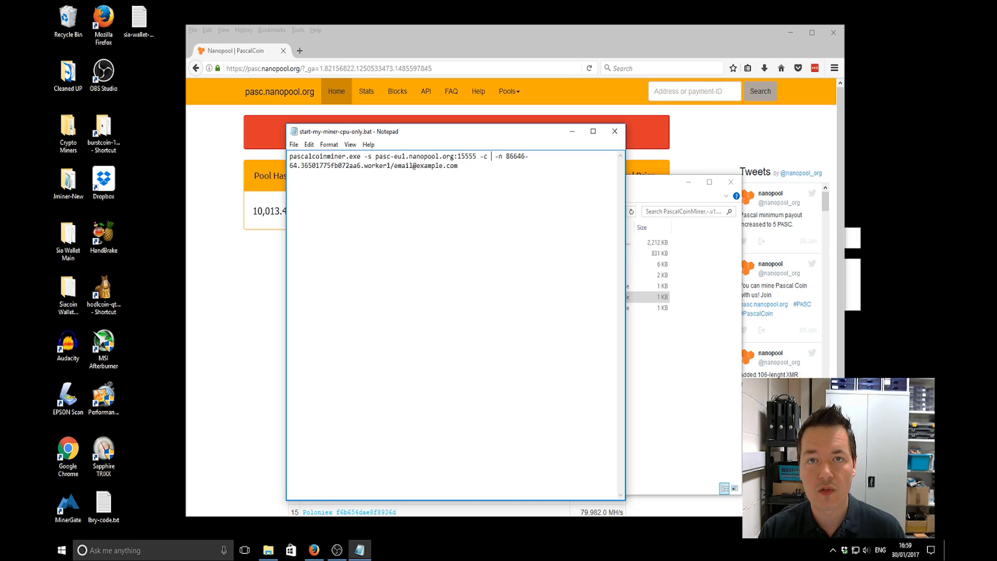
pyautogui.write('3')
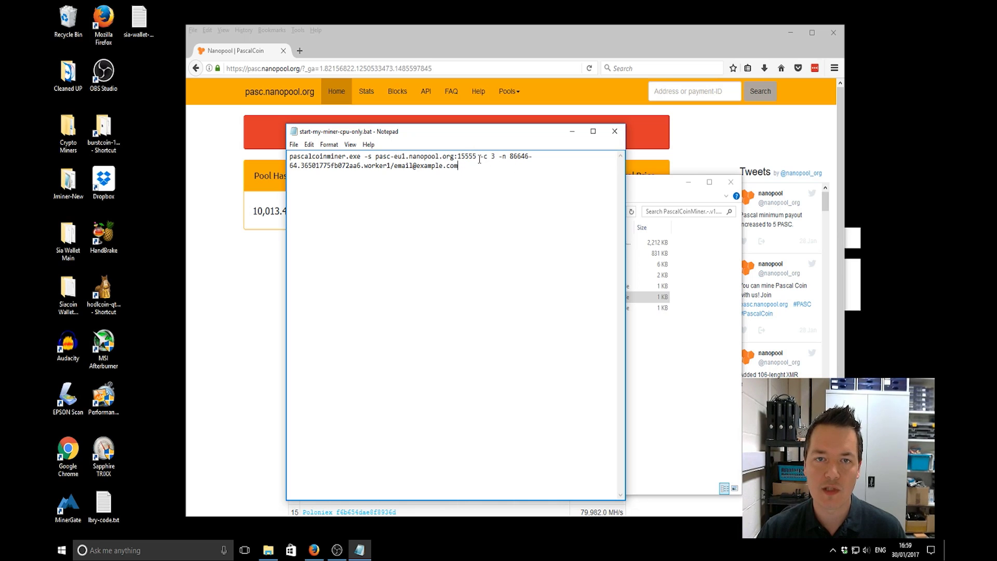
# Check the -c and -n parameters in start-my-miner-cpu-only.bat, and save and close the file
pyautogui.moveTo(480, 157); pyautogui.dragTo(486, 157)
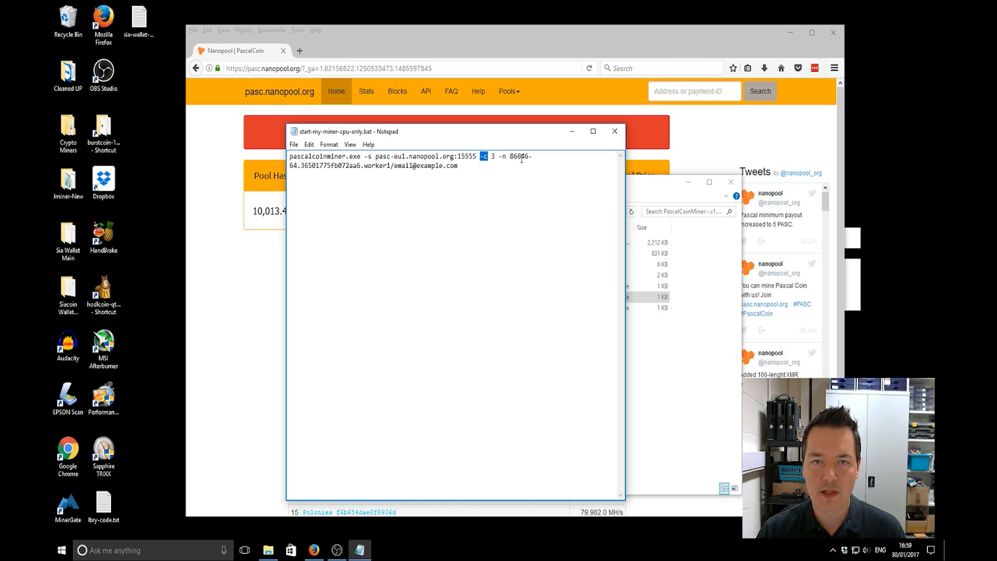
pyautogui.click(497, 162)
pyautogui.hotkey('ctrl', 'a')
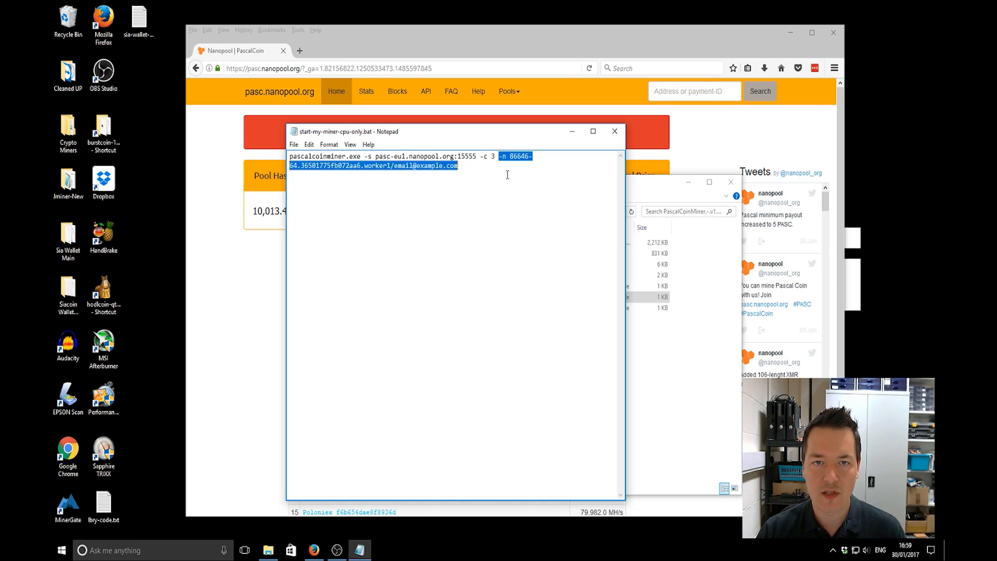
pyautogui.click(507, 173)
pyautogui.click(293, 144)
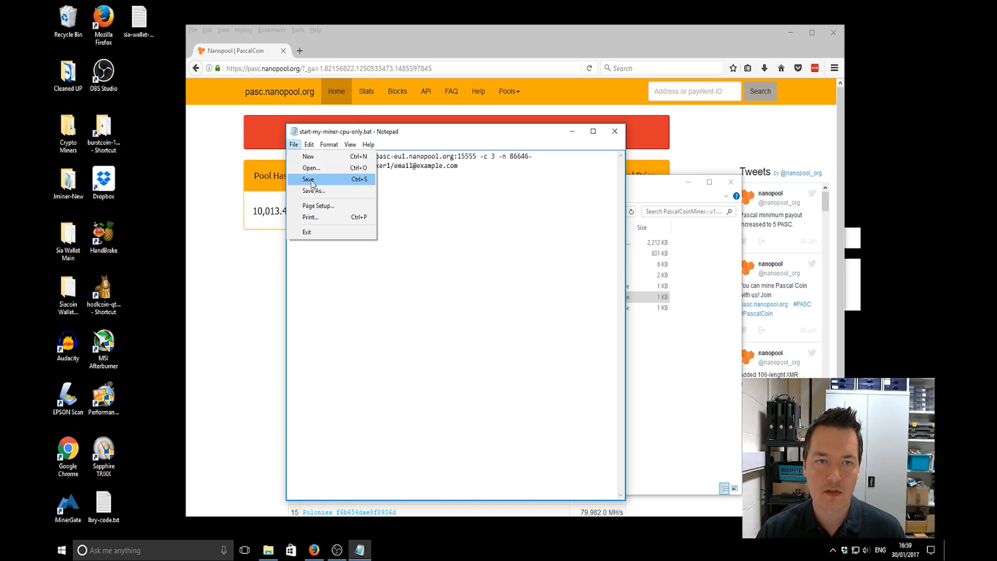
pyautogui.click(308, 179)
pyautogui.click(614, 131)
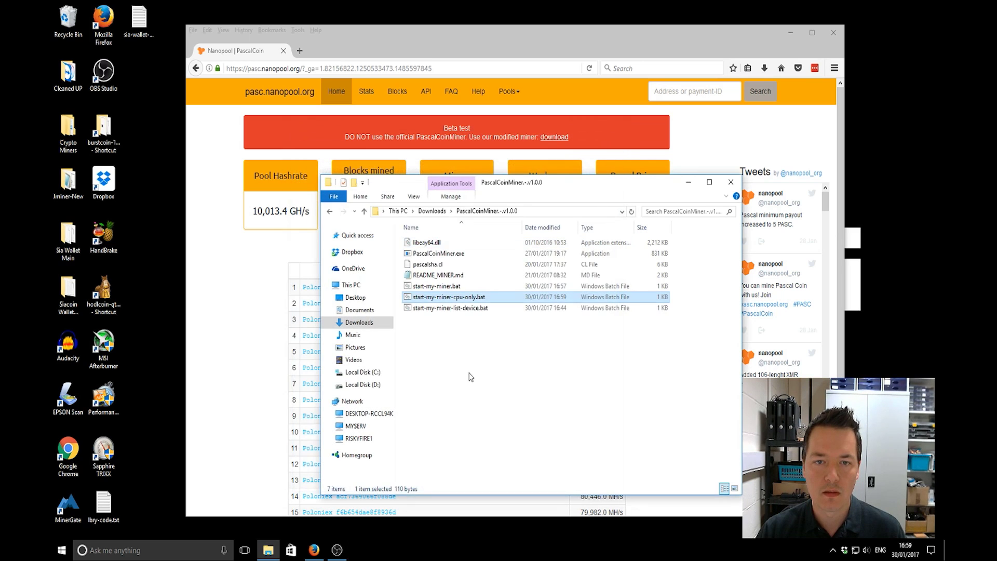
# Run start-my-miner-cpu-only.bat to check the CPU mining connection and status, and stop the miner
pyautogui.doubleClick(450, 299)
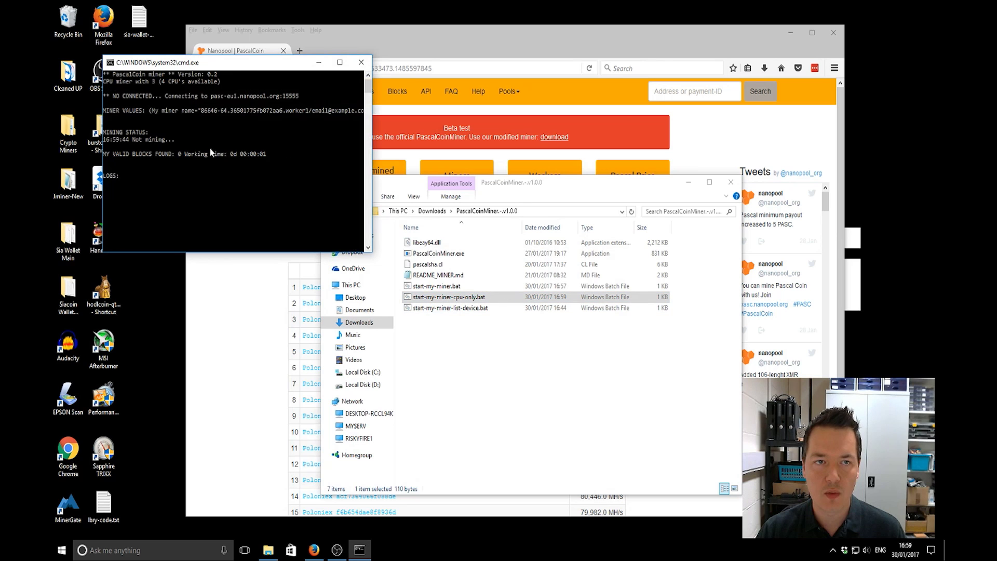
pyautogui.moveTo(248, 66); pyautogui.dragTo(341, 105)
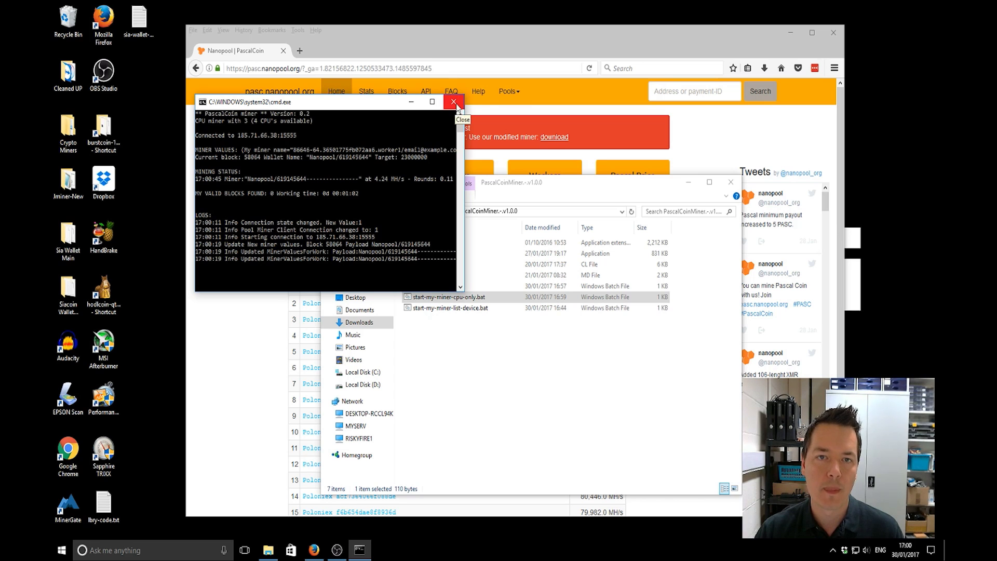
pyautogui.click(454, 103)
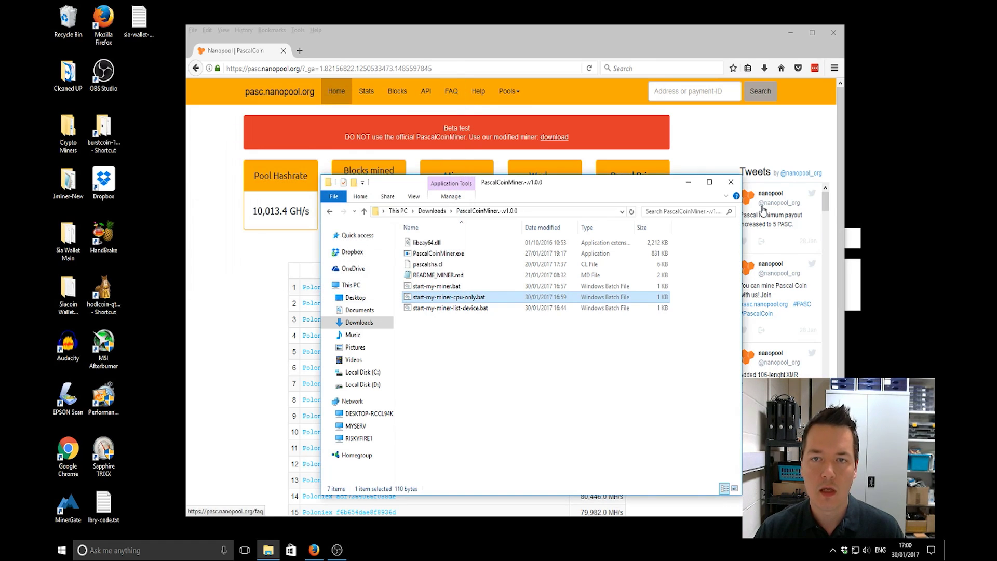
# Switch to the Nanopool PascalCoin page in Firefox and start an address or payment-ID search
pyautogui.click(463, 332)
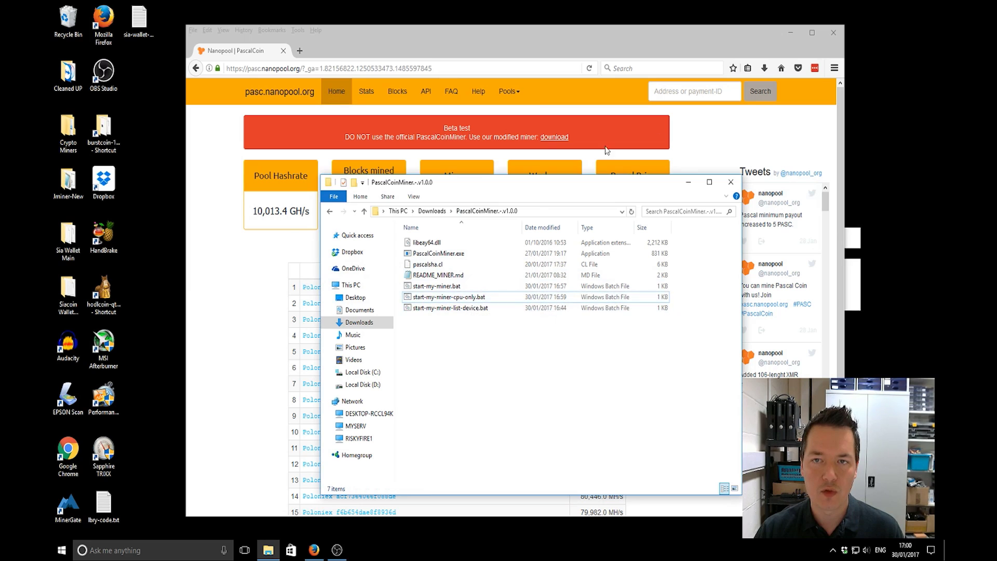
pyautogui.click(711, 91)
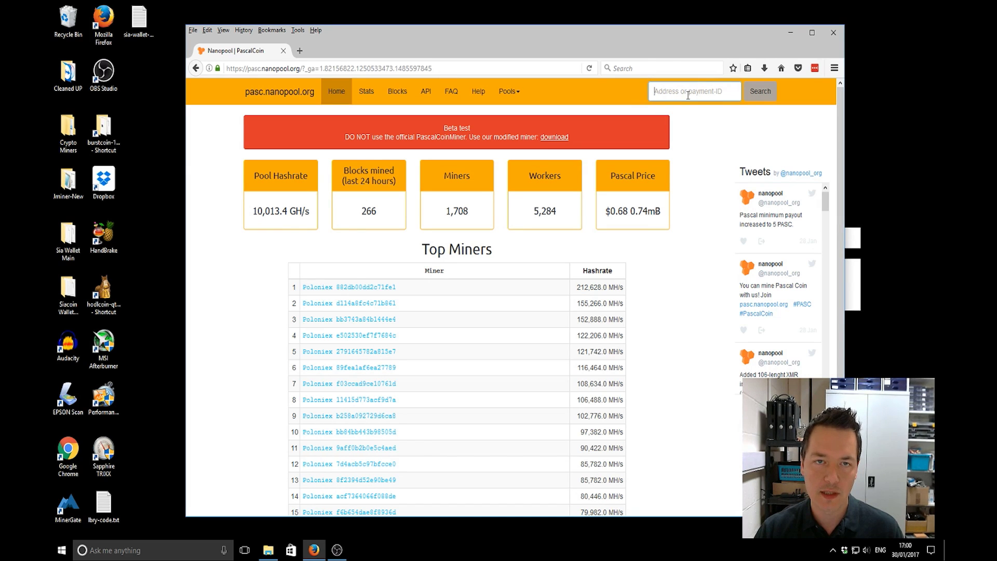